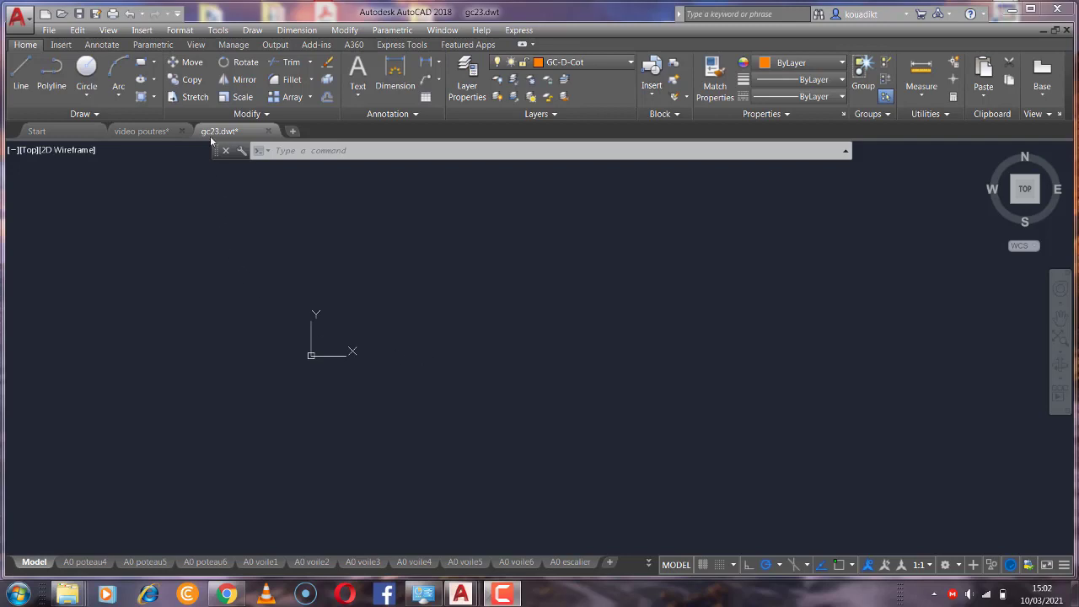
Step: Load the gcdess50.LSP AutoLISP application from the 9- LISP 2018 folder into the drawing session
click(220, 32)
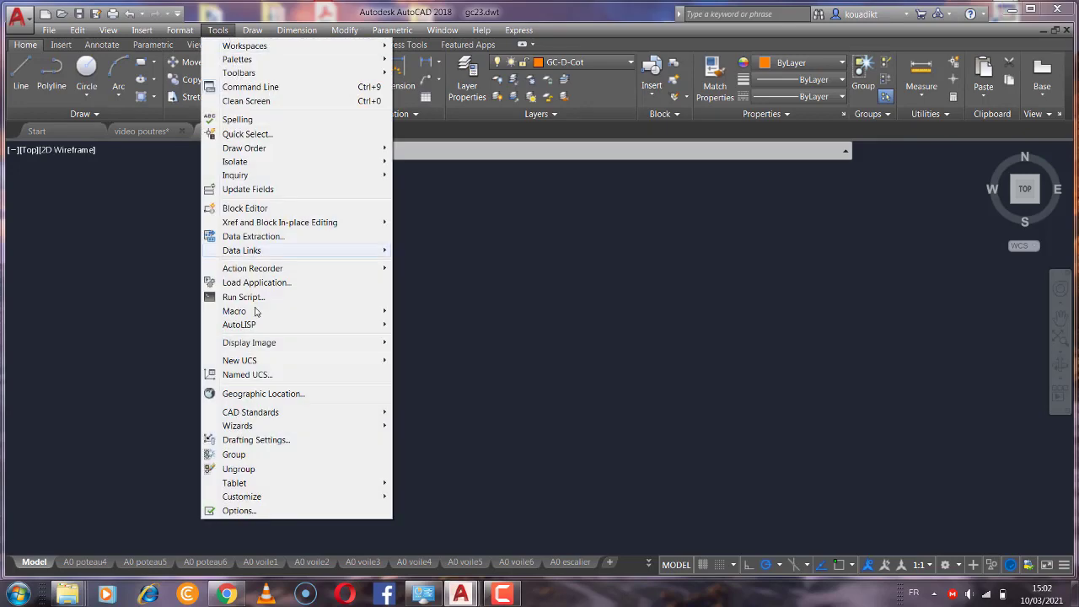
mouse_move(272, 326)
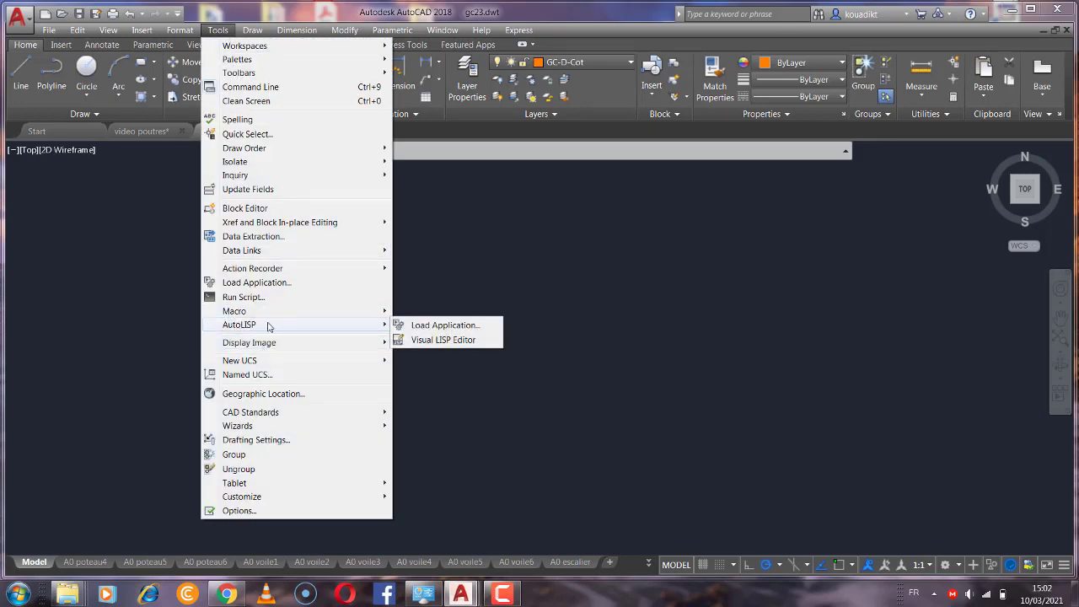
click(440, 325)
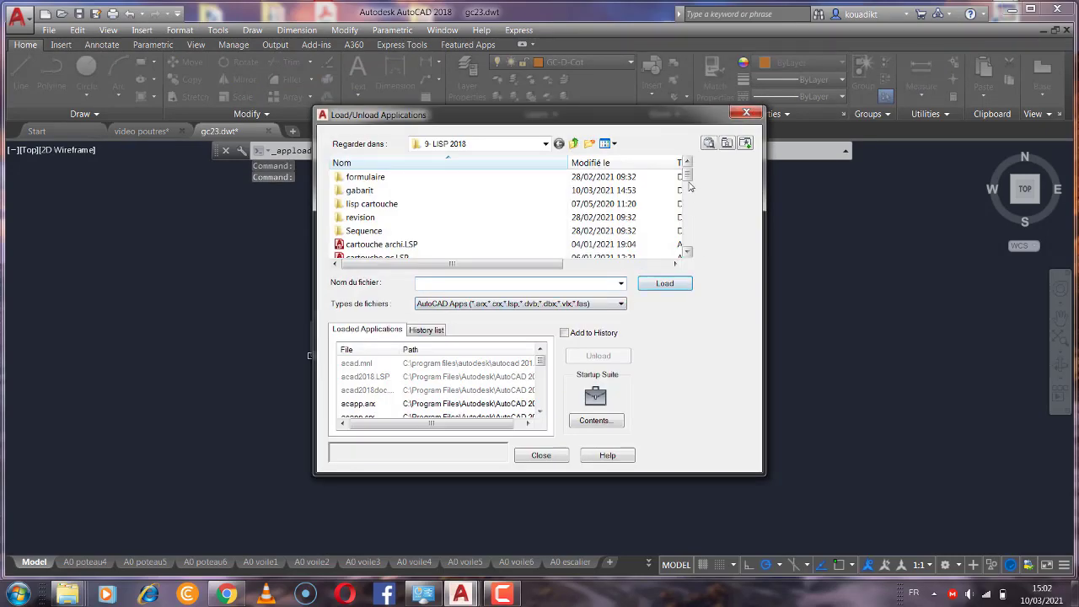
mouse_move(689, 181)
mouse_down()
mouse_move(691, 212)
mouse_move(690, 194)
mouse_up()
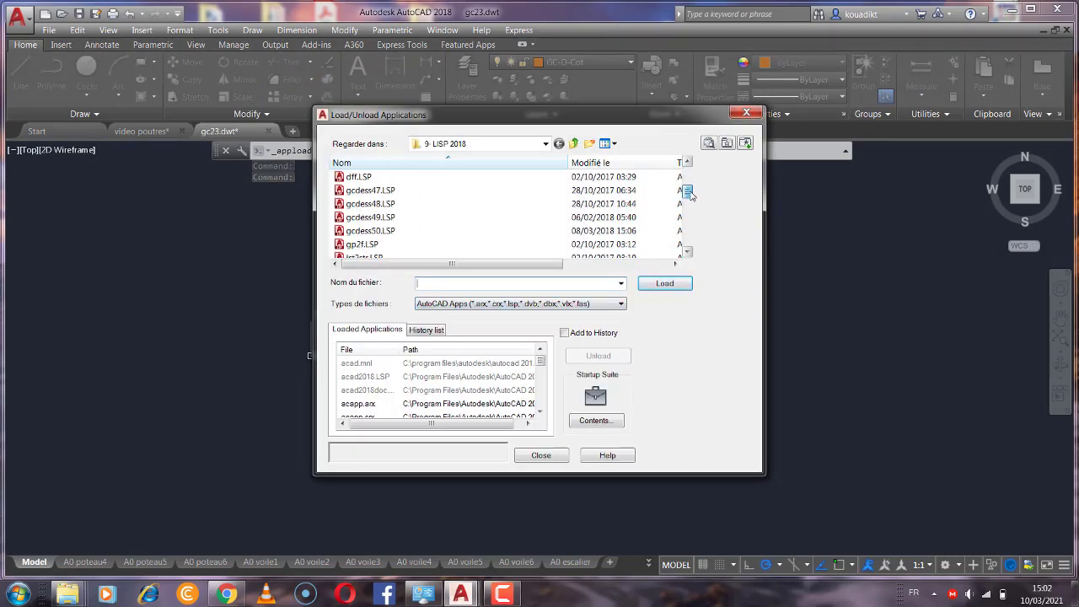
click(373, 232)
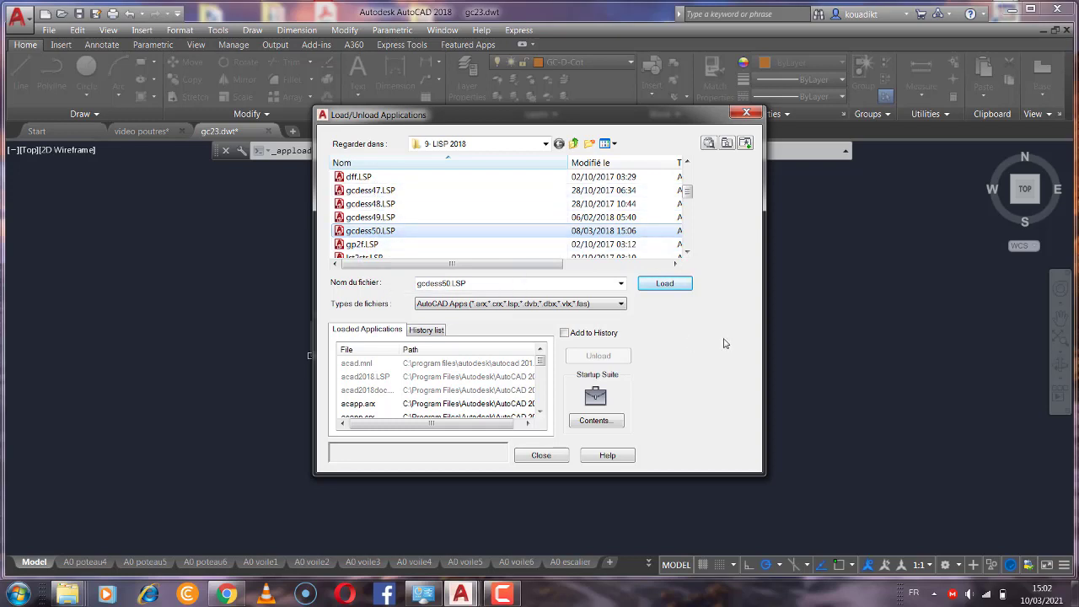
click(656, 284)
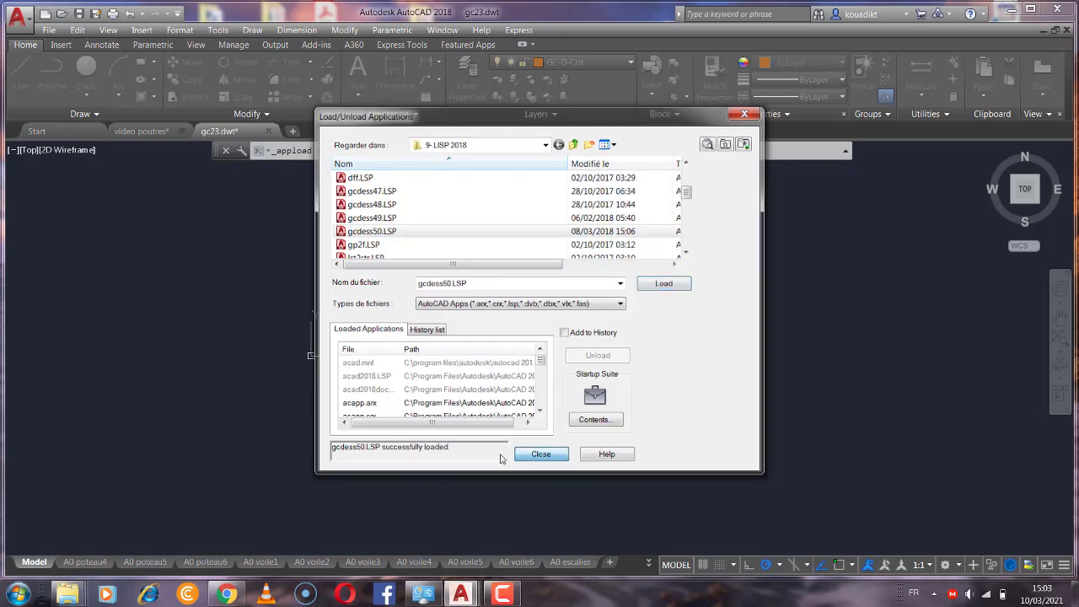
click(541, 455)
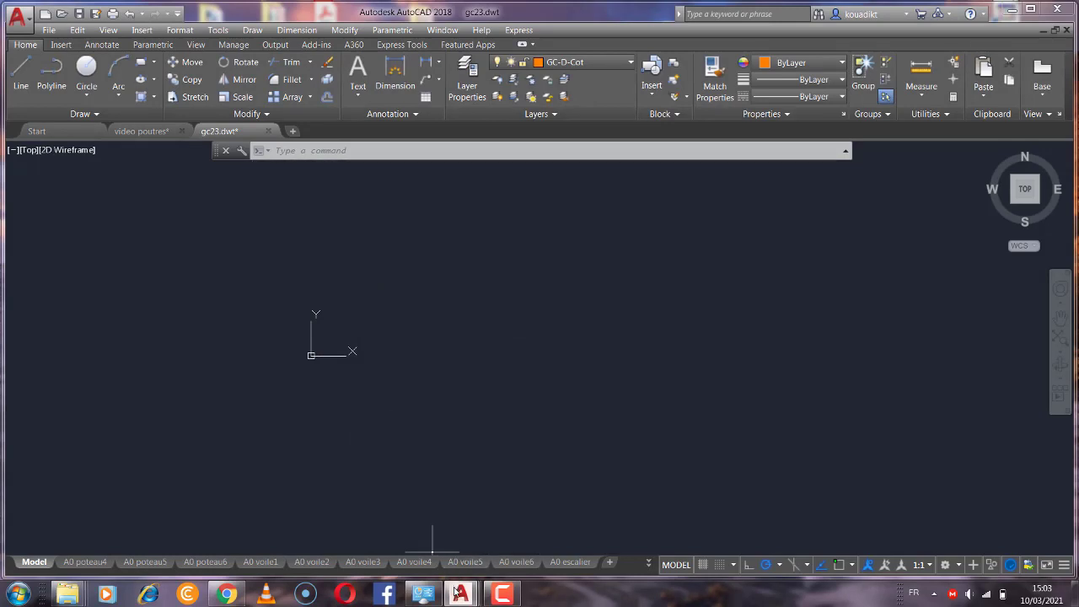
Step: Look through the gcdess50.LSP source code in the Visual LISP editor, from the opening prompts to the coffplan function, and return to AutoCAD
mouse_move(461, 594)
click(356, 484)
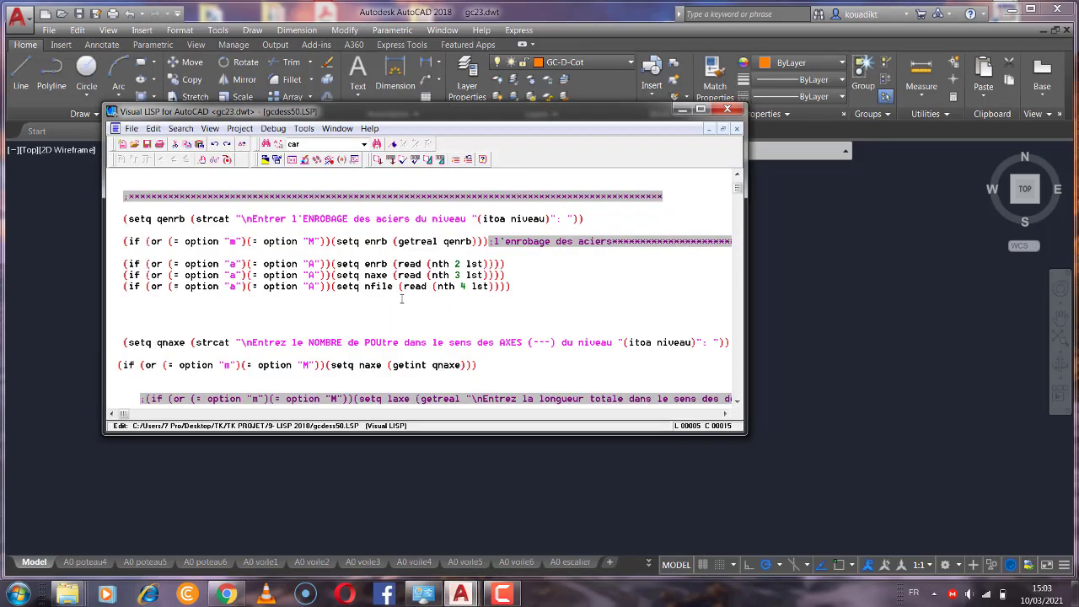
scroll(405, 304, up, 9)
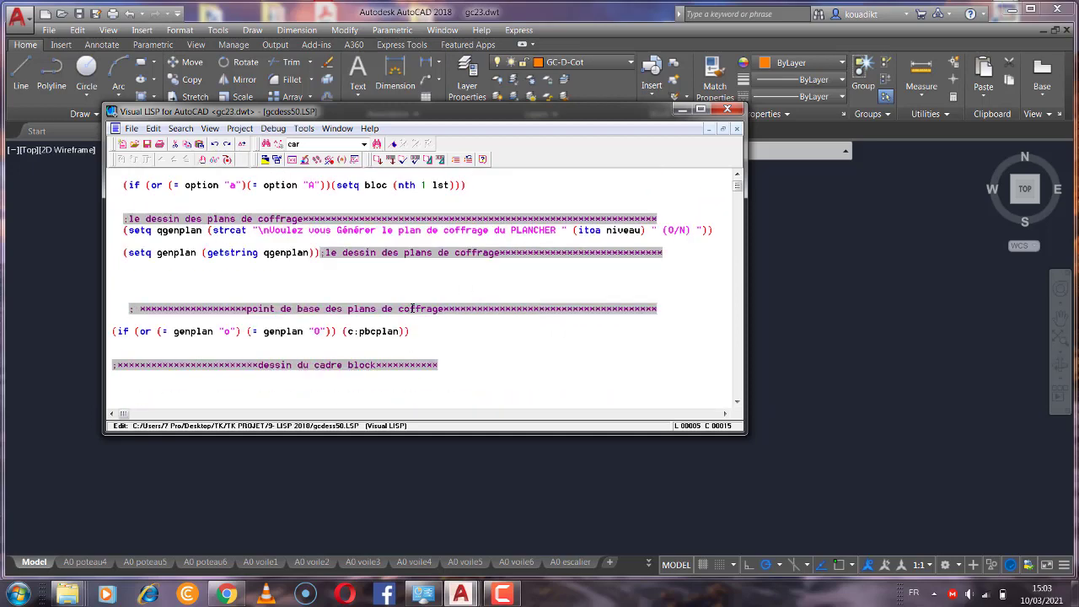
scroll(412, 308, up, 15)
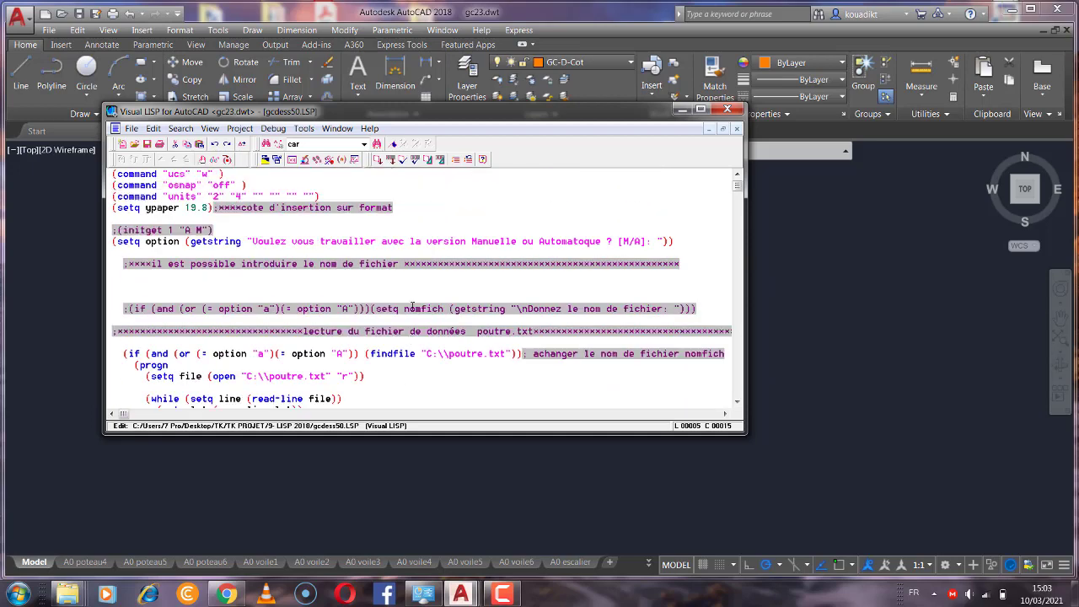
scroll(412, 307, up, 2)
scroll(412, 308, down, 20)
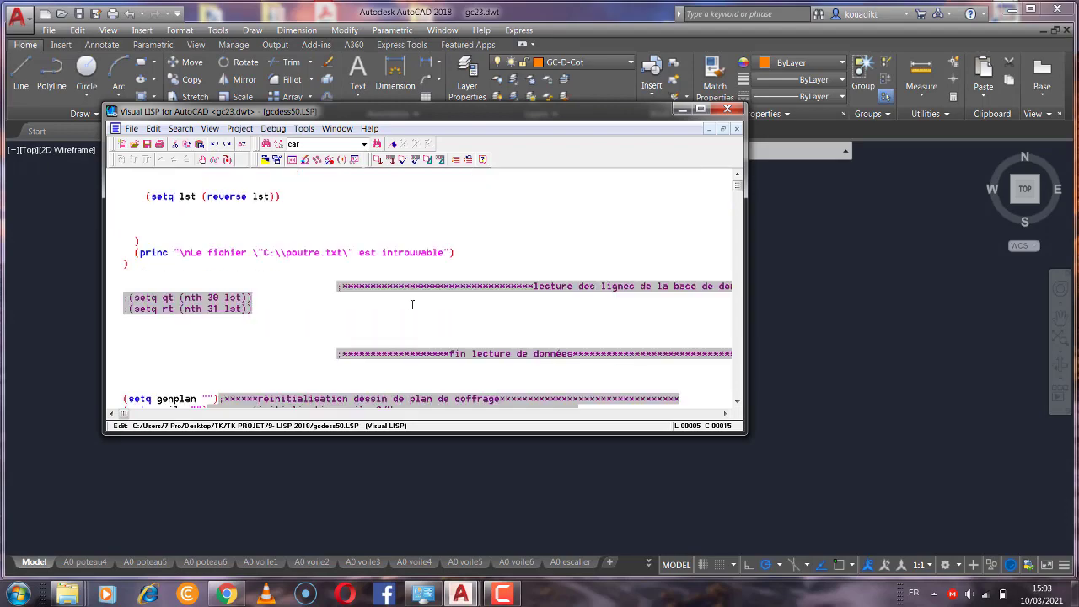
scroll(412, 305, down, 3)
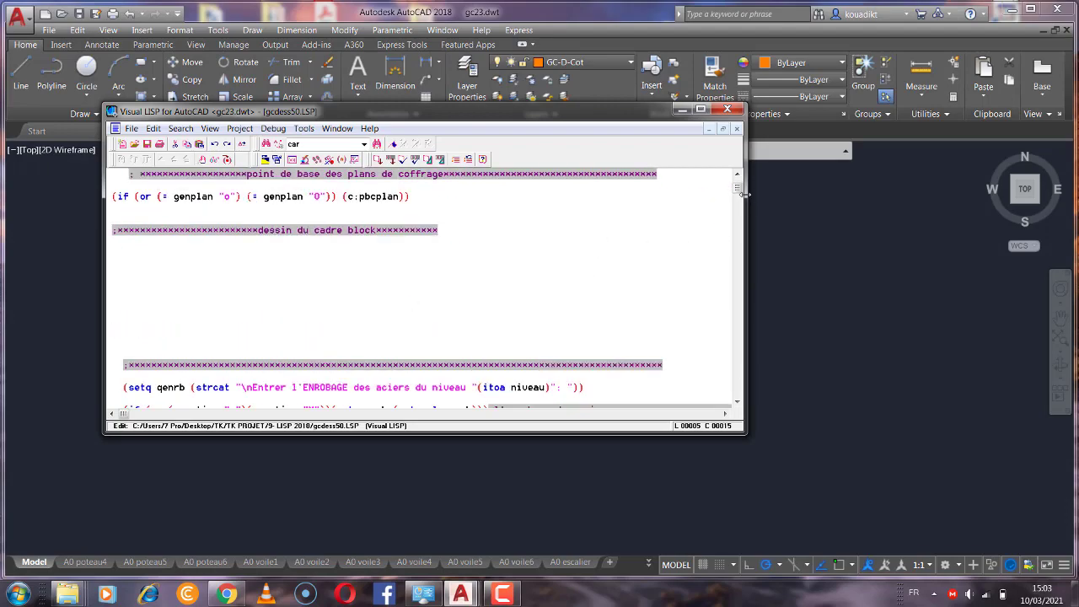
drag(739, 192, 736, 308)
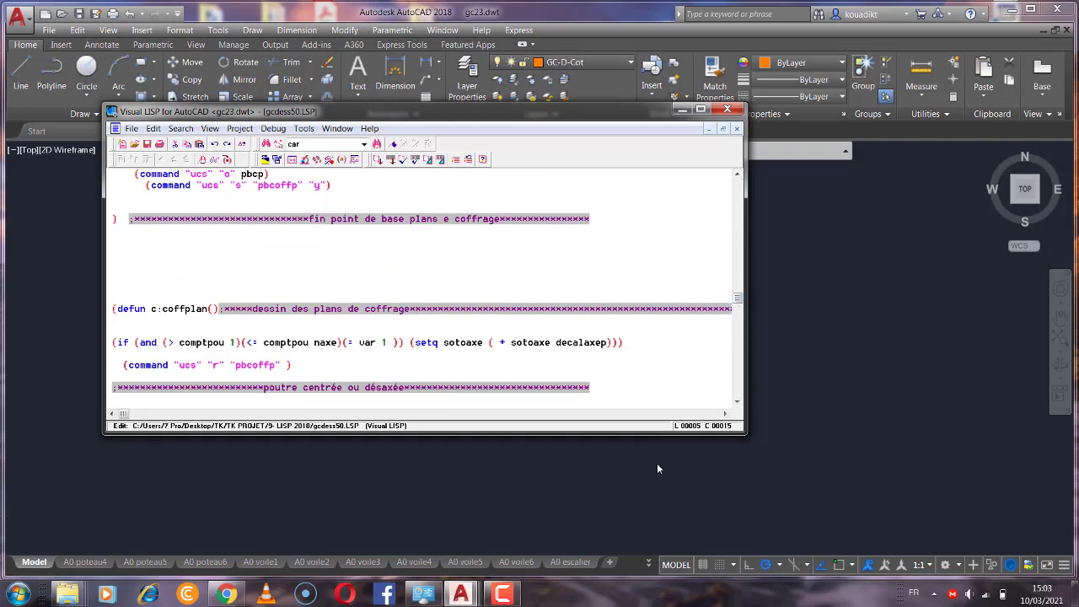
click(417, 532)
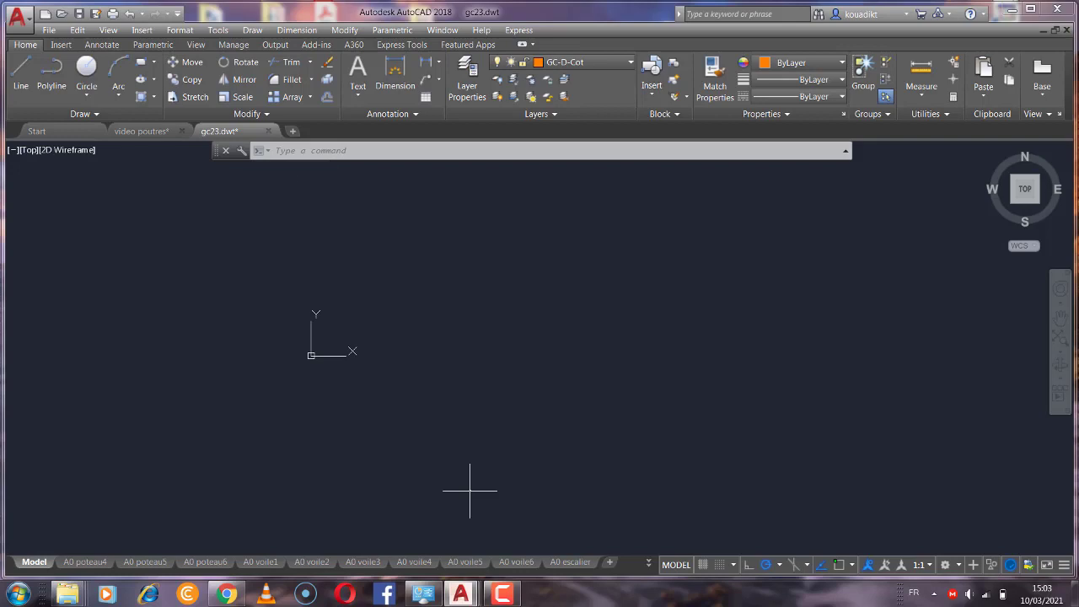
Step: Run the POU beam routine and choose the manual version (M), dismissing the Windows colour scheme prompt
text(POU)
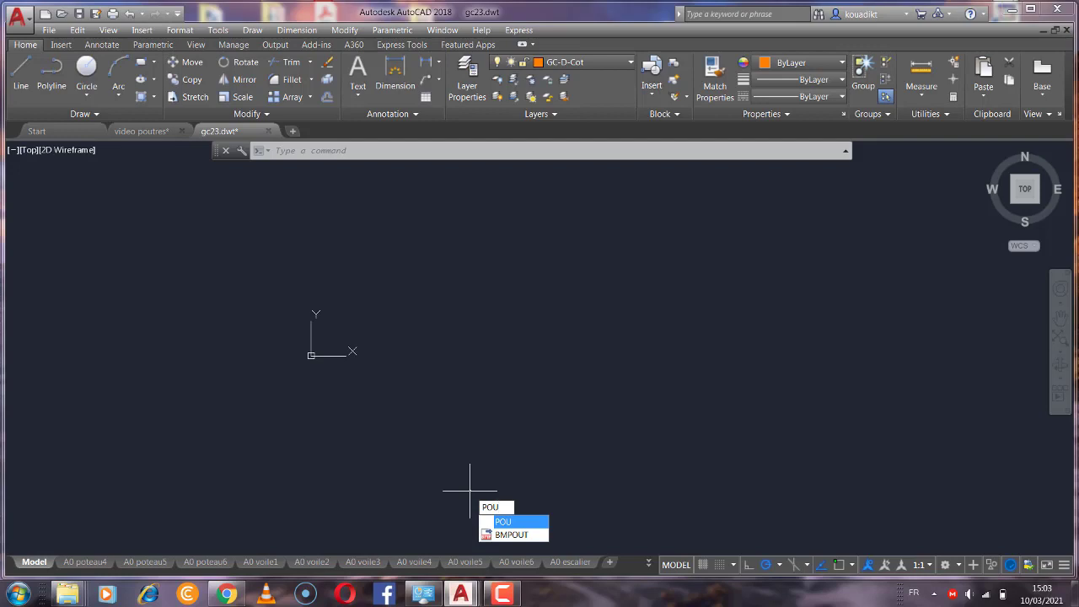
key(Return)
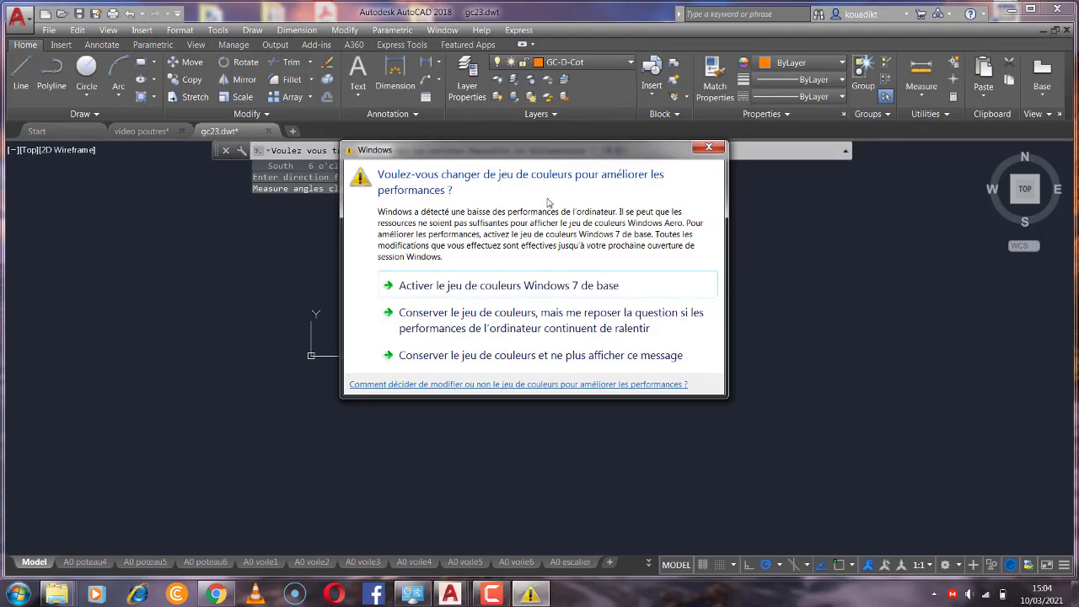
click(708, 146)
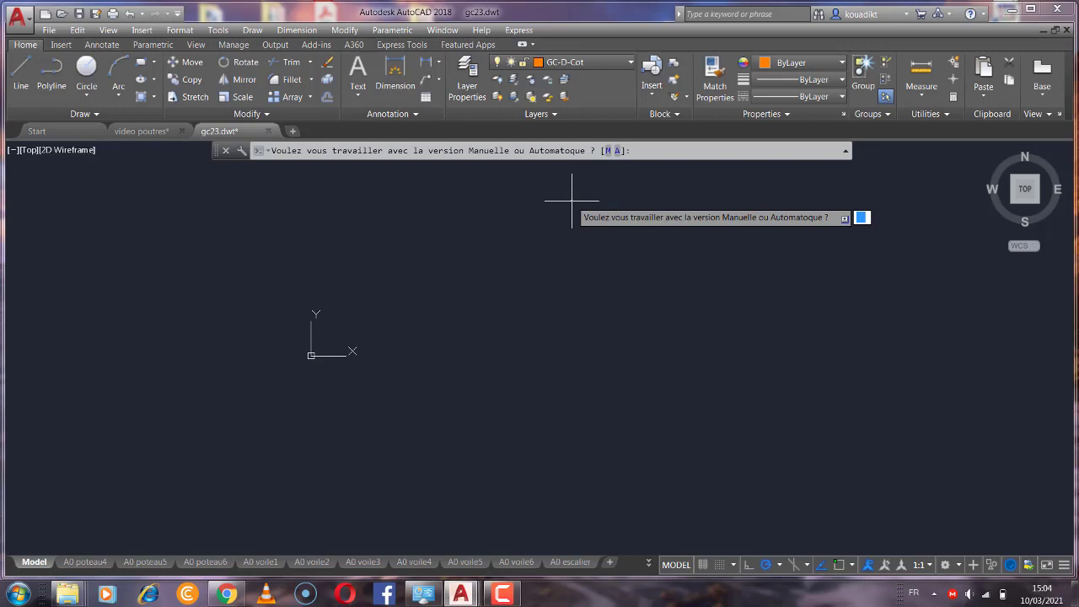
text(m)
key(Return)
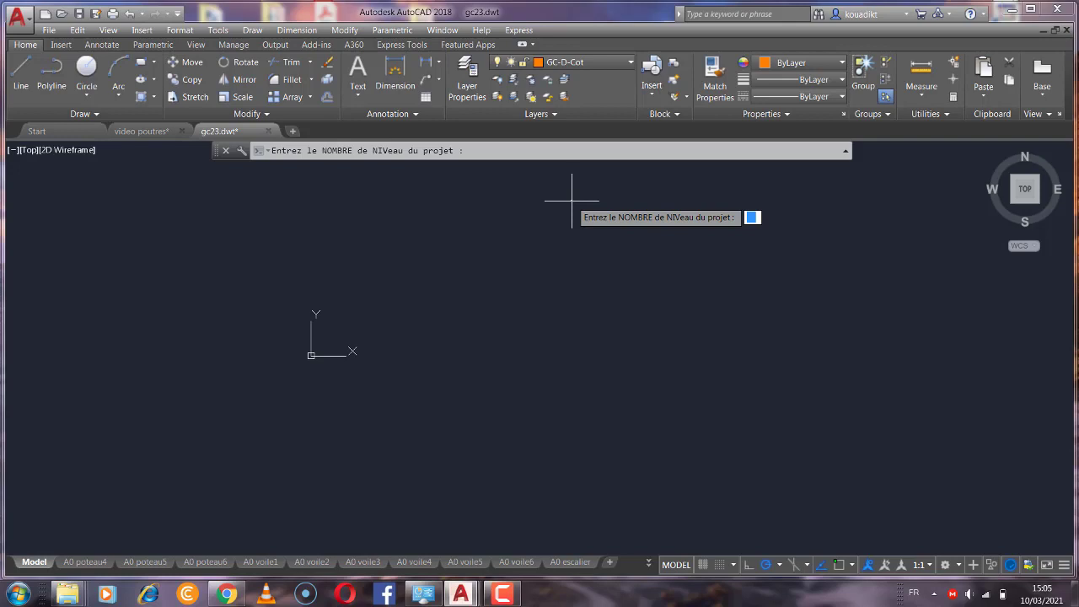
Step: Define a project with 1 level named RDC and decline generating the formwork plan of floor 1
text(1)
key(Return)
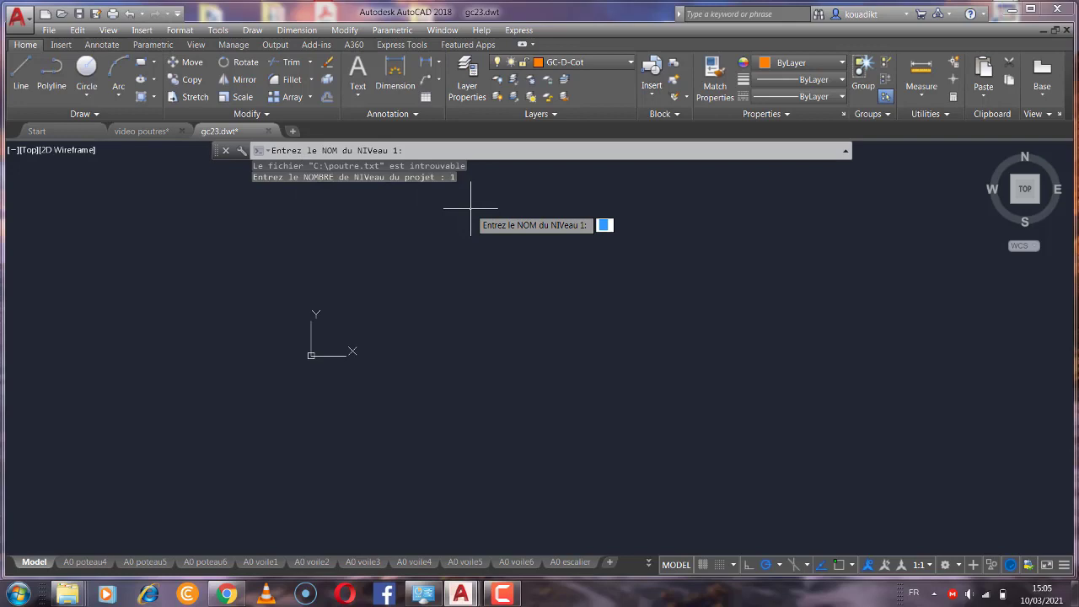
text(RDC)
key(Return)
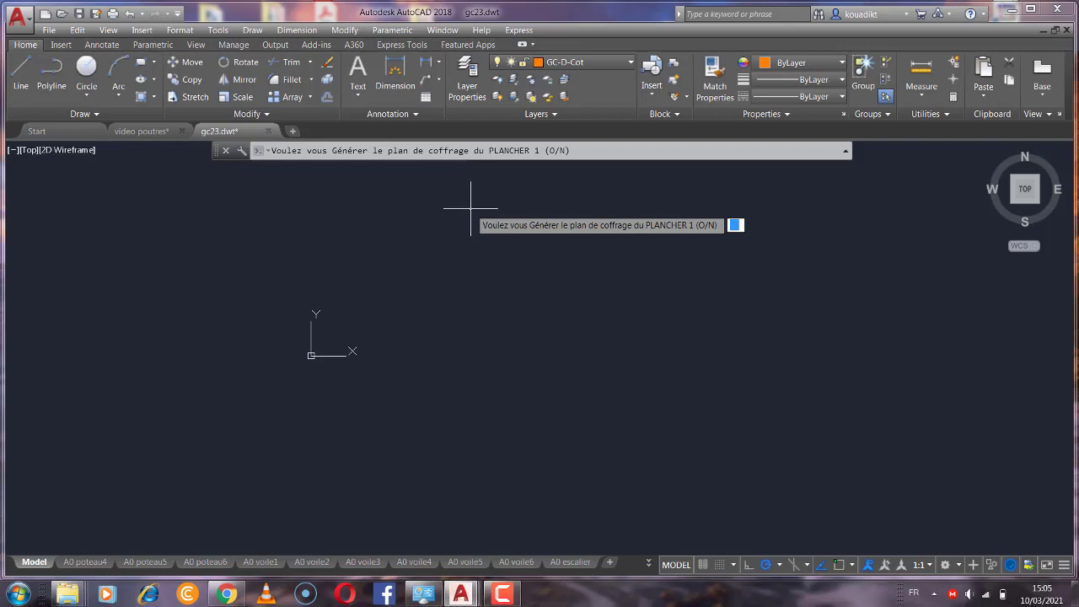
text(N)
key(Return)
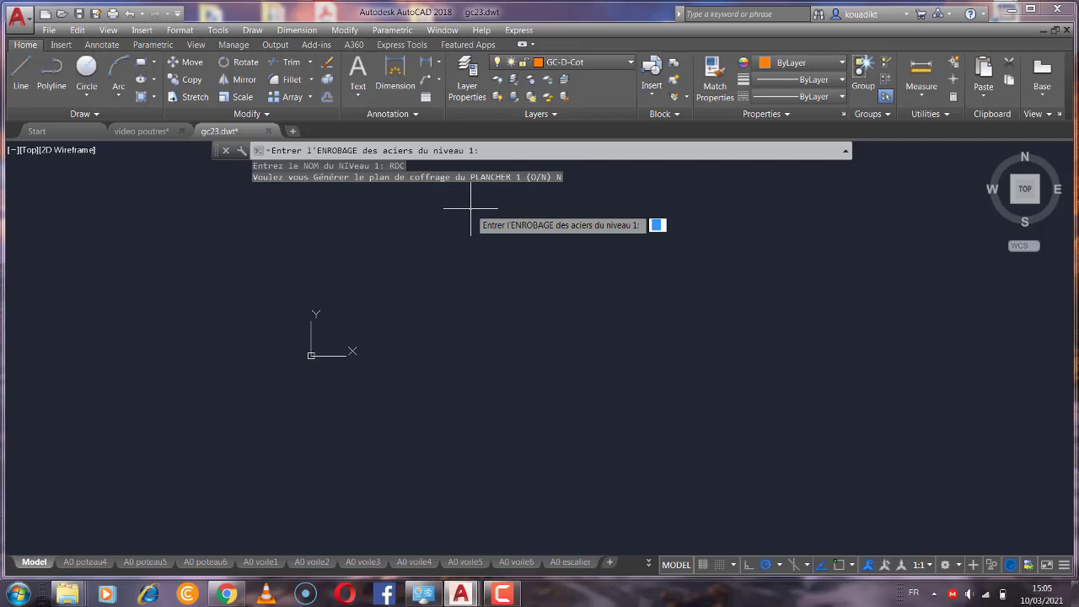
Step: Set level 1's reinforcement cover to 0.03, with 3 beams along the axes and 3 along the files
text(0.03)
key(Return)
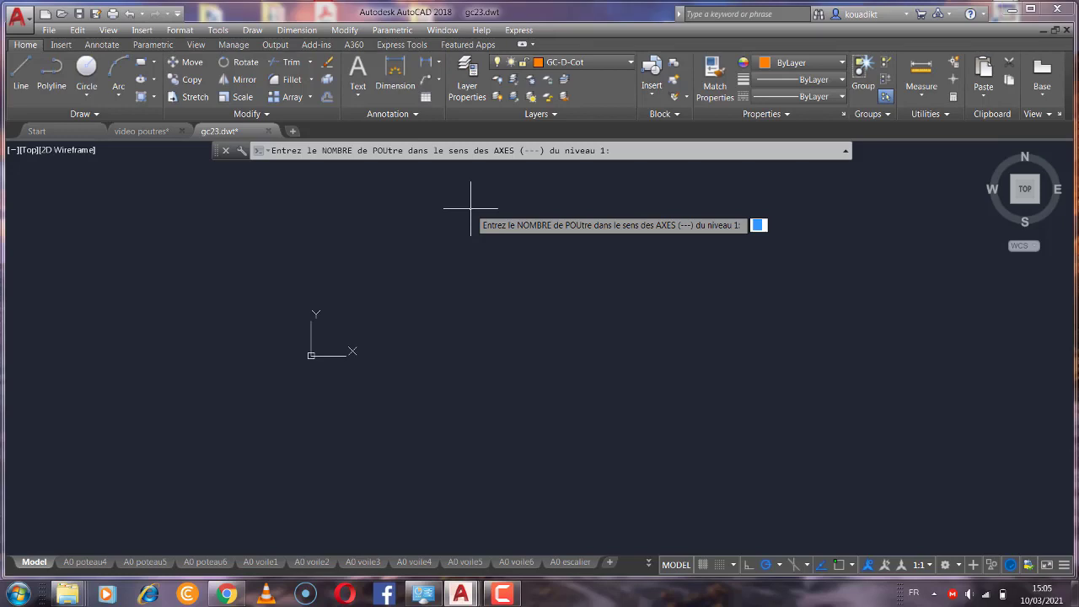
text(3)
key(Return)
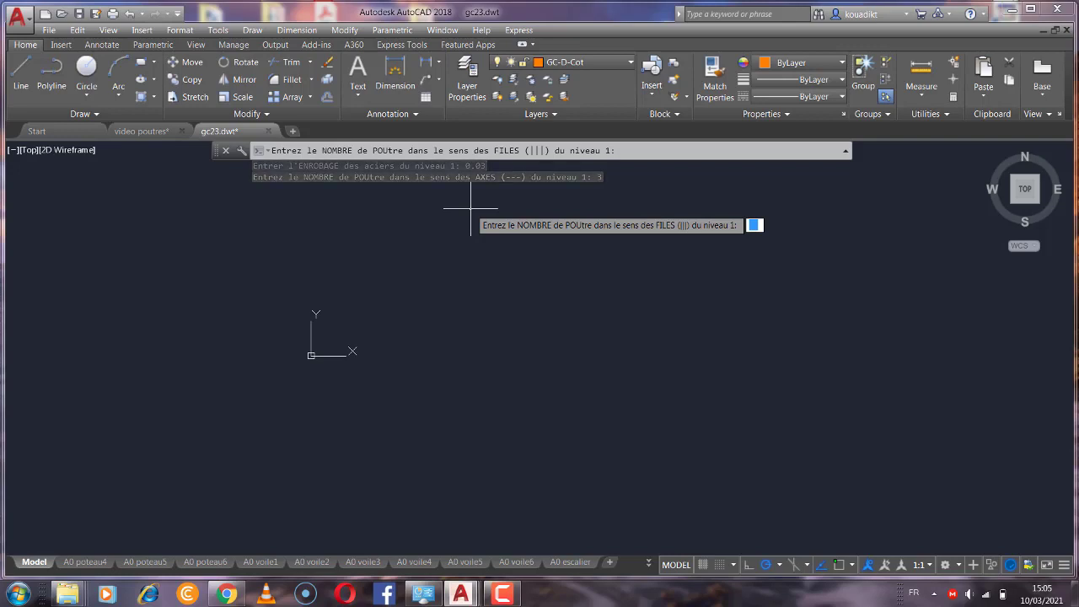
text(3)
key(Return)
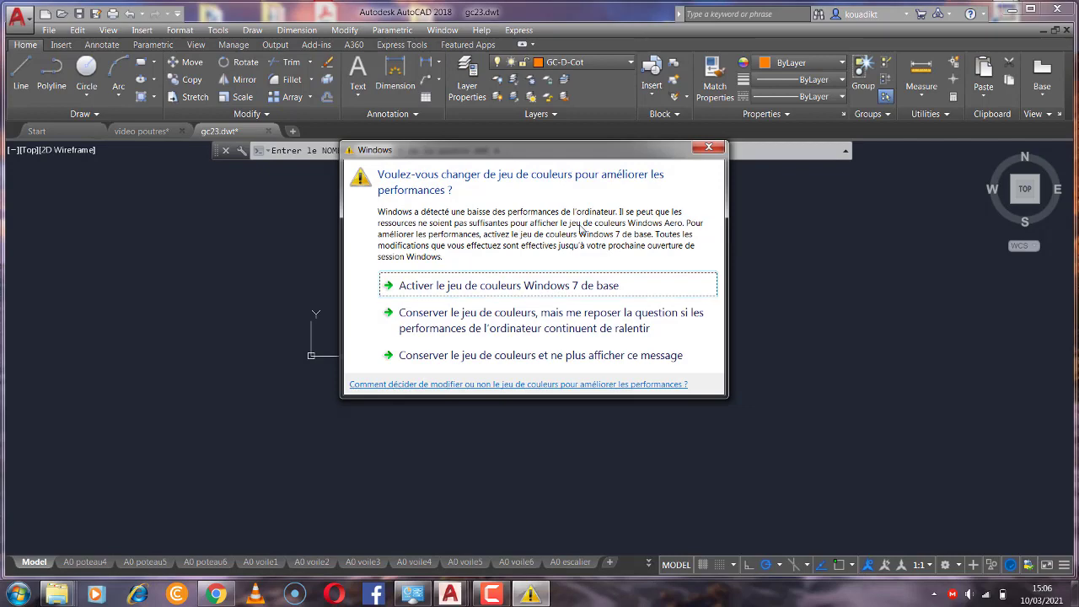
click(709, 147)
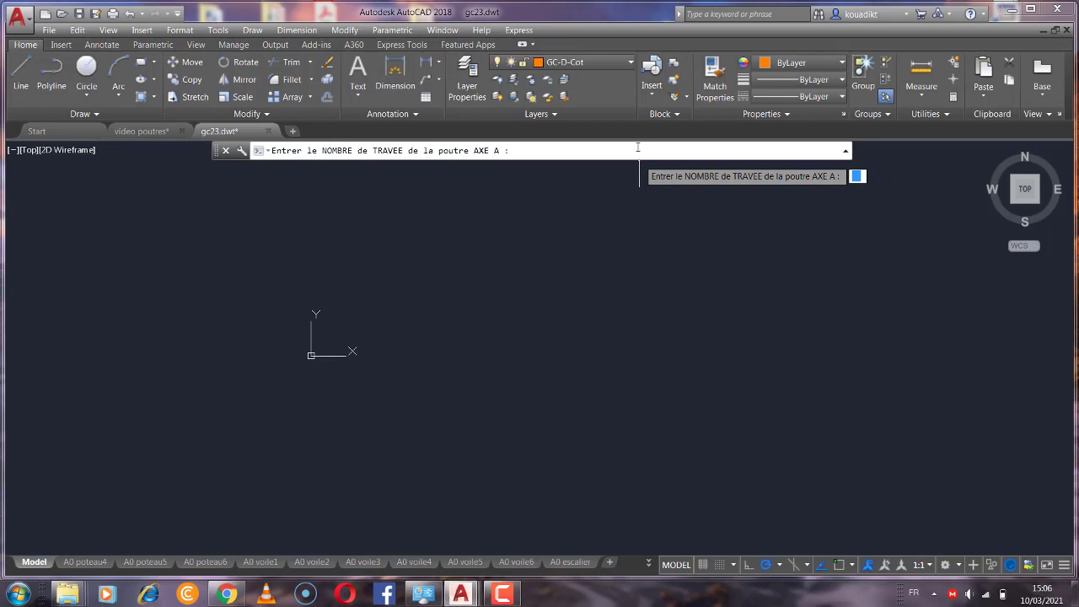
Step: Define beam AXE A with 4 spans, a height of 0.45, a base of 0.3 and 3 continuous bars
text(4)
key(Return)
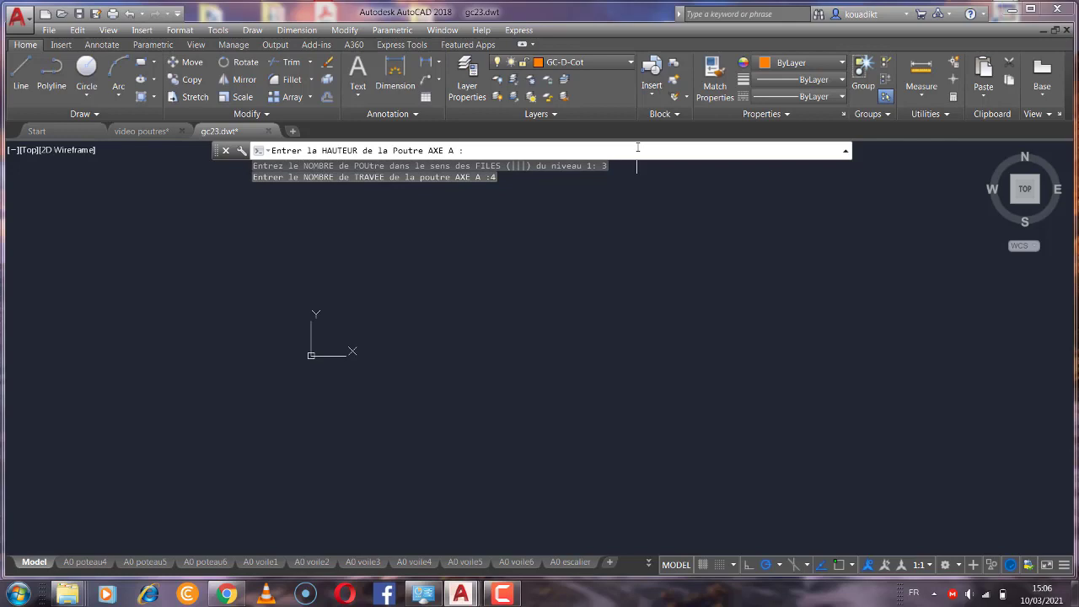
text(0.45)
key(Return)
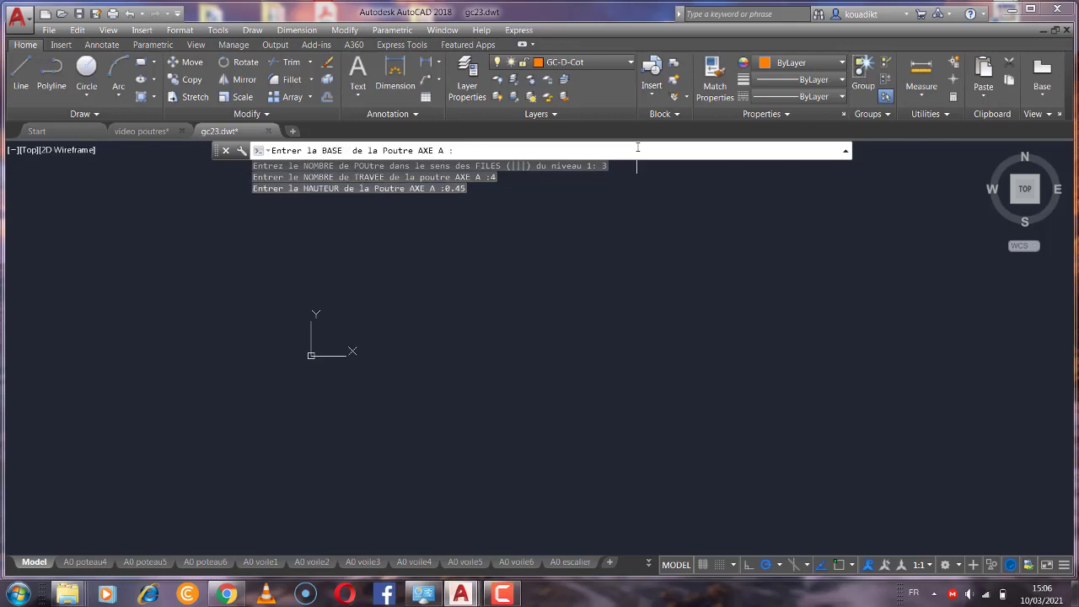
text(0.3)
key(Return)
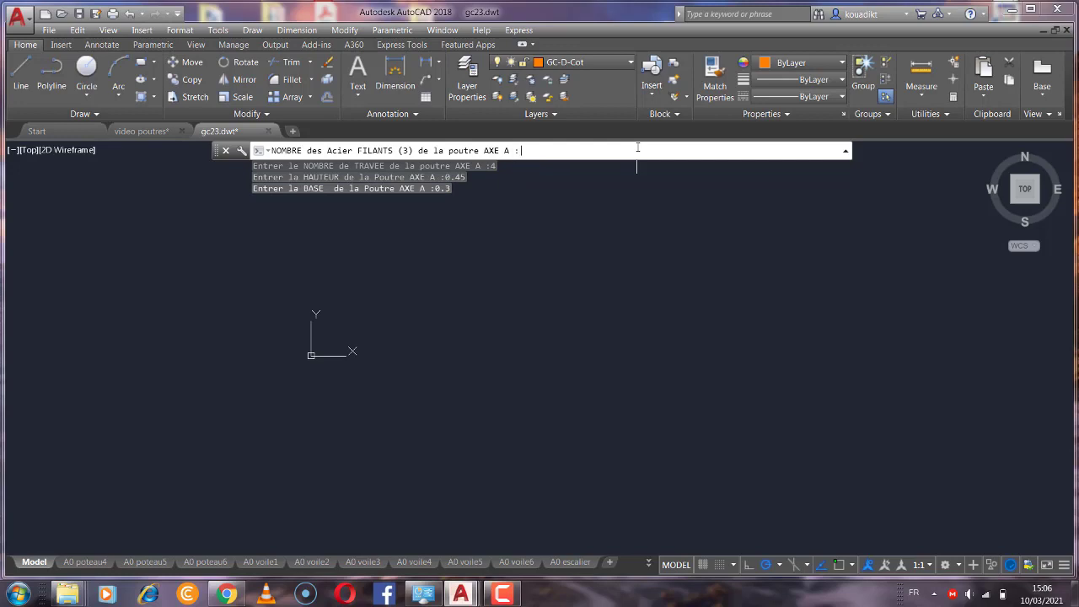
text(3)
key(Return)
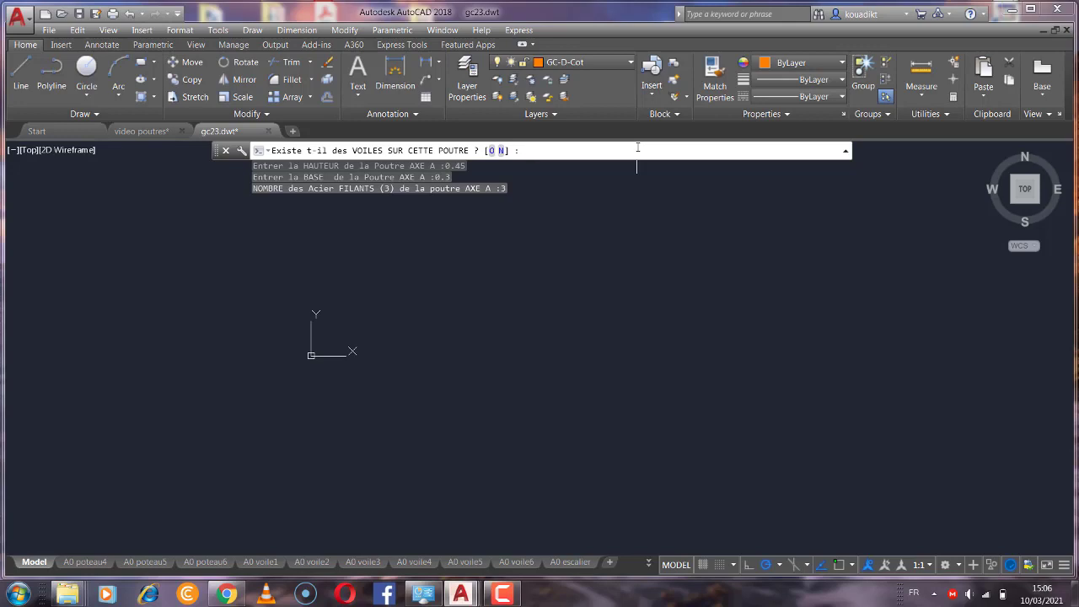
Step: Answer N for walls on beam AXE A and for level or height changes, and place its base point in the empty drawing area
text(N)
key(Return)
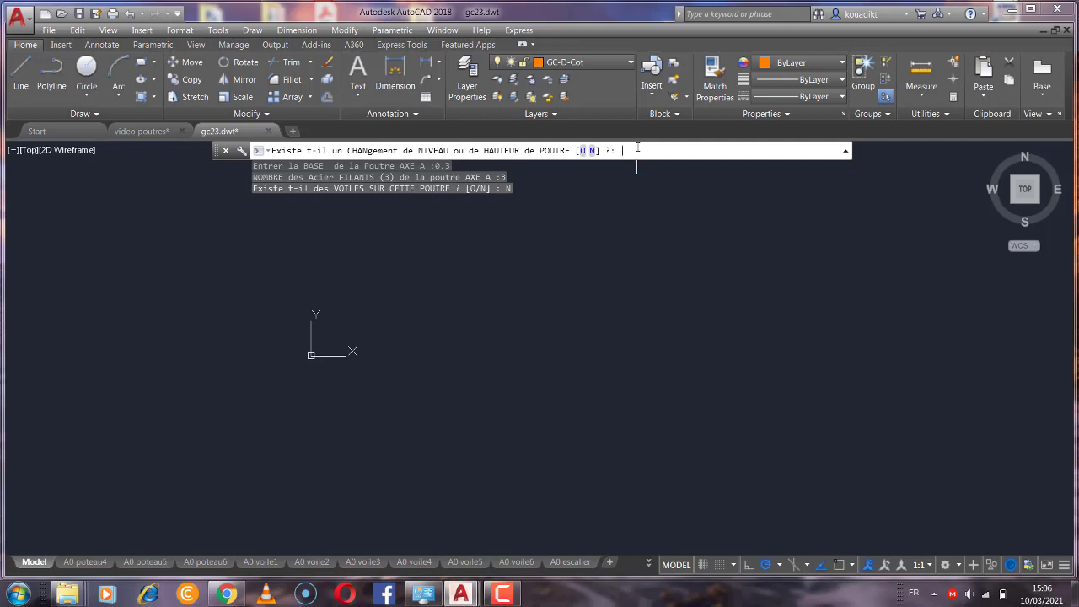
text(N)
key(Return)
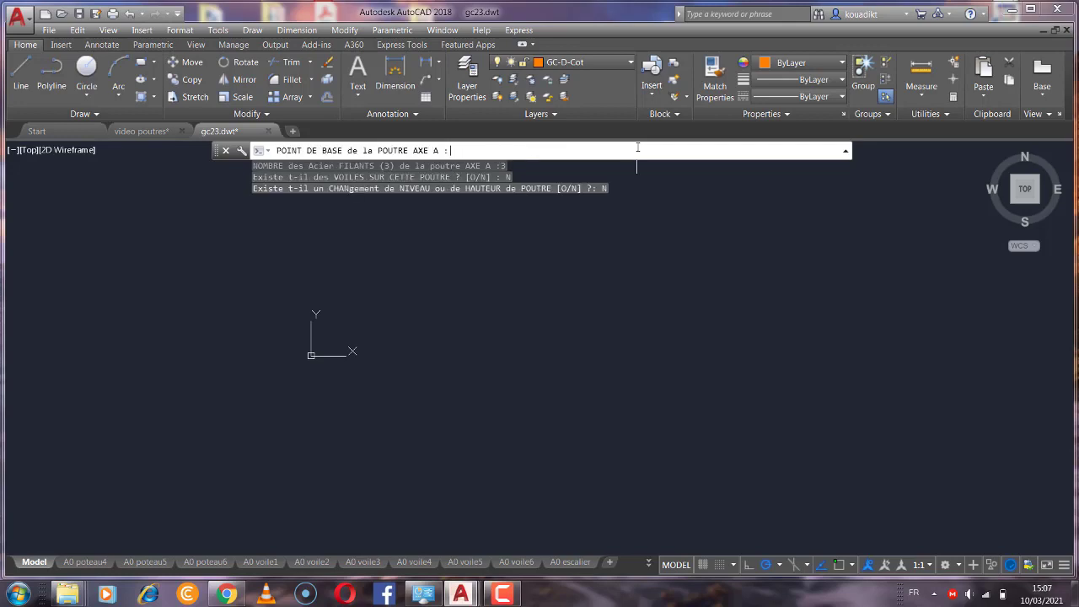
click(412, 389)
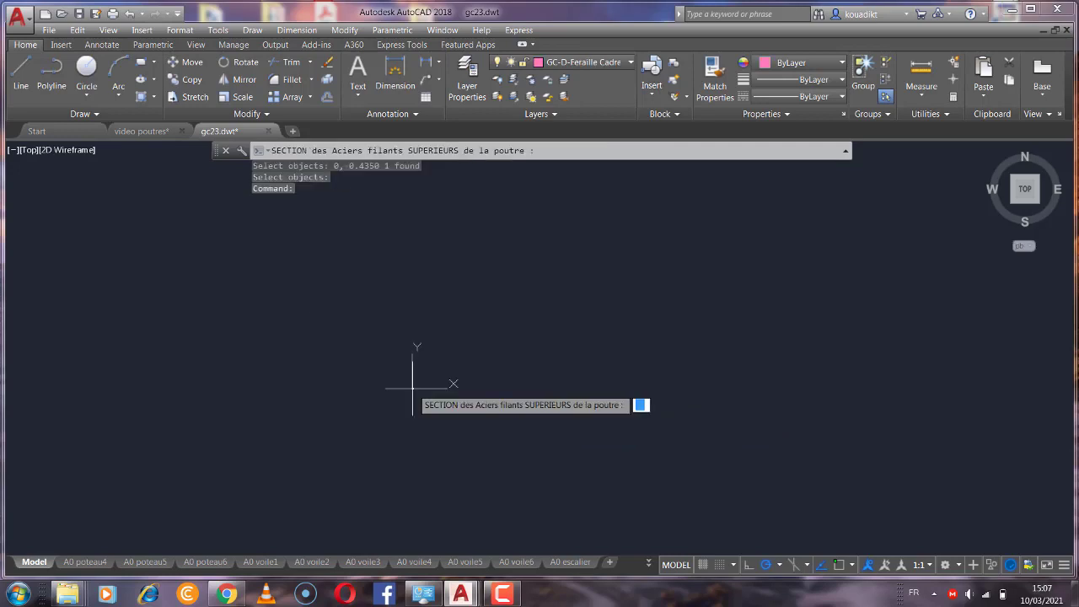
Step: Set the beam's continuous bar sections to 16 for the upper and 14 for the lower bars, and answer O for top bars at the supports
text(16)
key(Return)
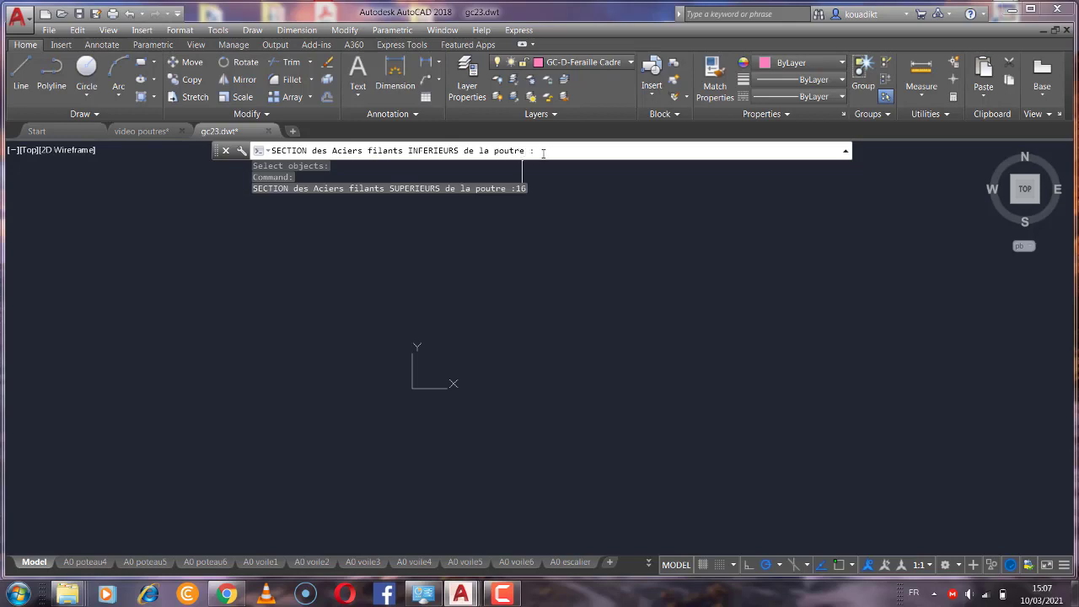
text(14)
key(Return)
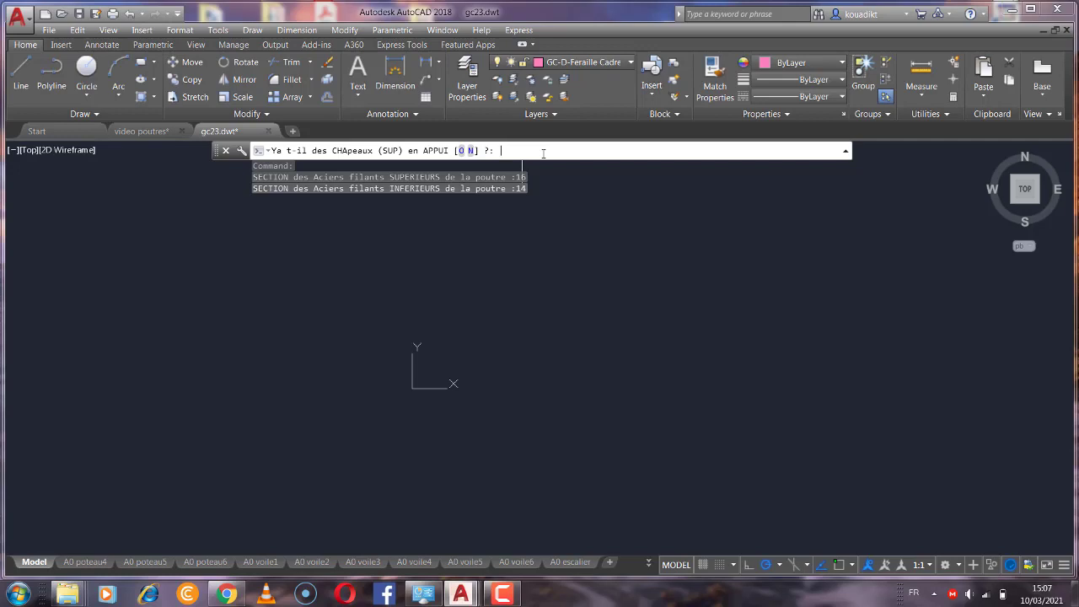
text(O)
key(Return)
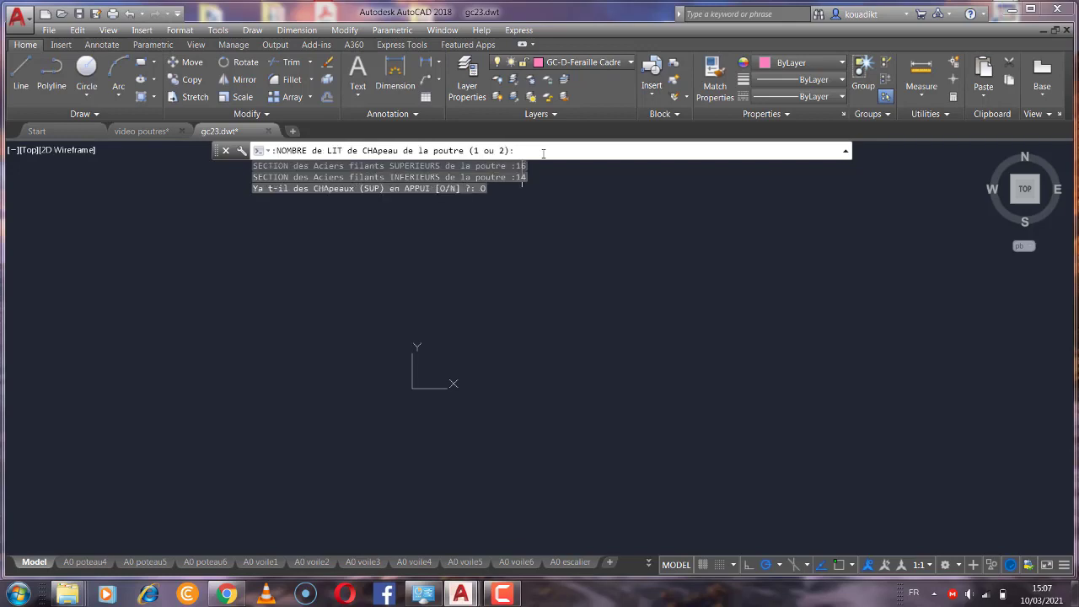
Step: Define 2 layers of top support bars with 2 bars in the second layer and sections T16 and T14, dismissing the Windows colour-scheme prompt
text(2)
key(Return)
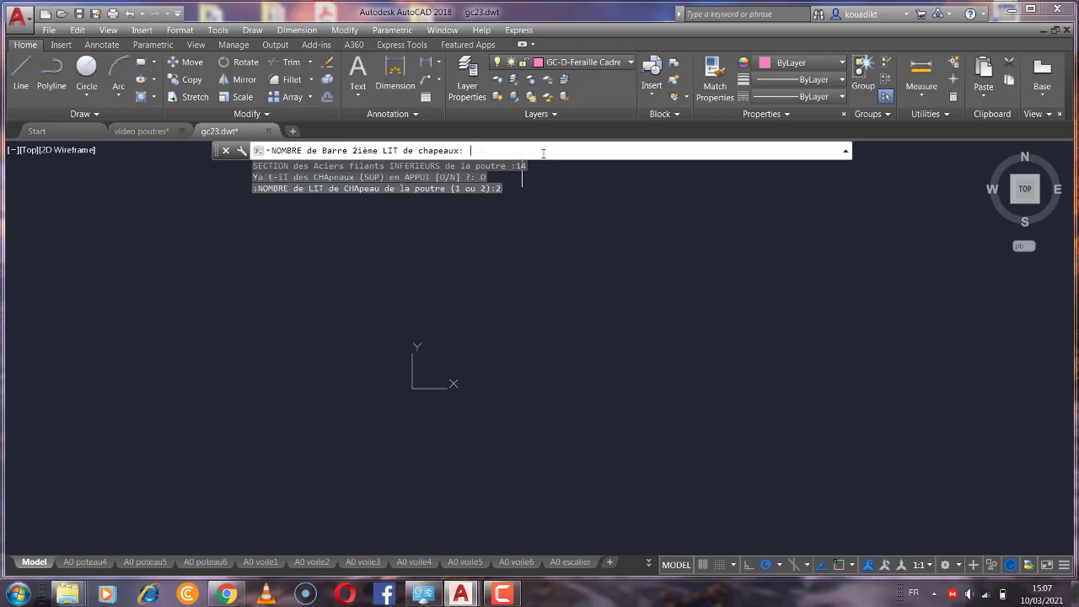
text(2)
key(Return)
text(T)
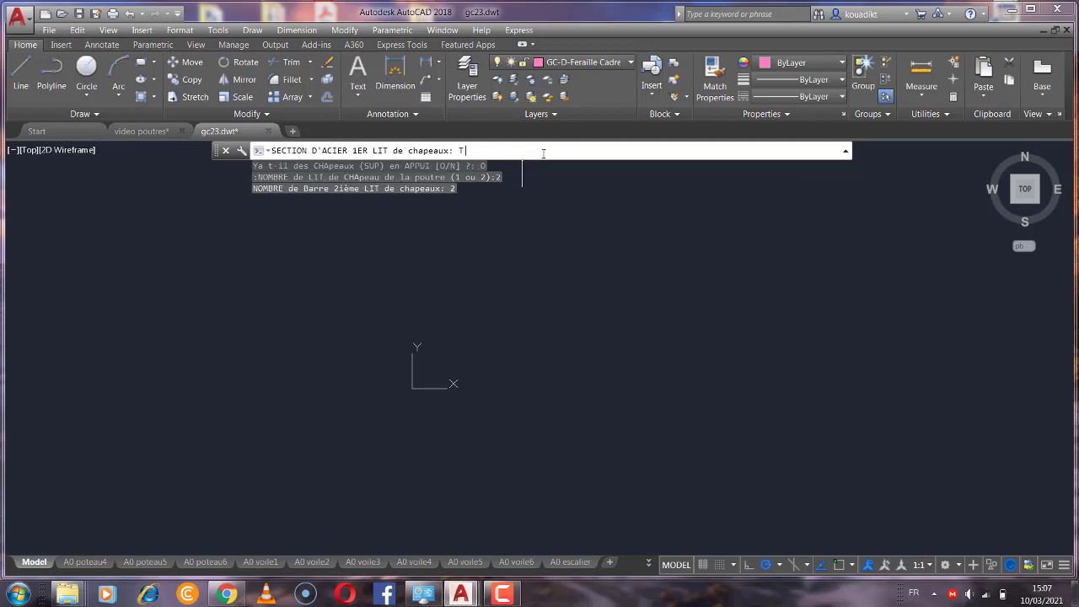
text(16)
key(Return)
text(T)
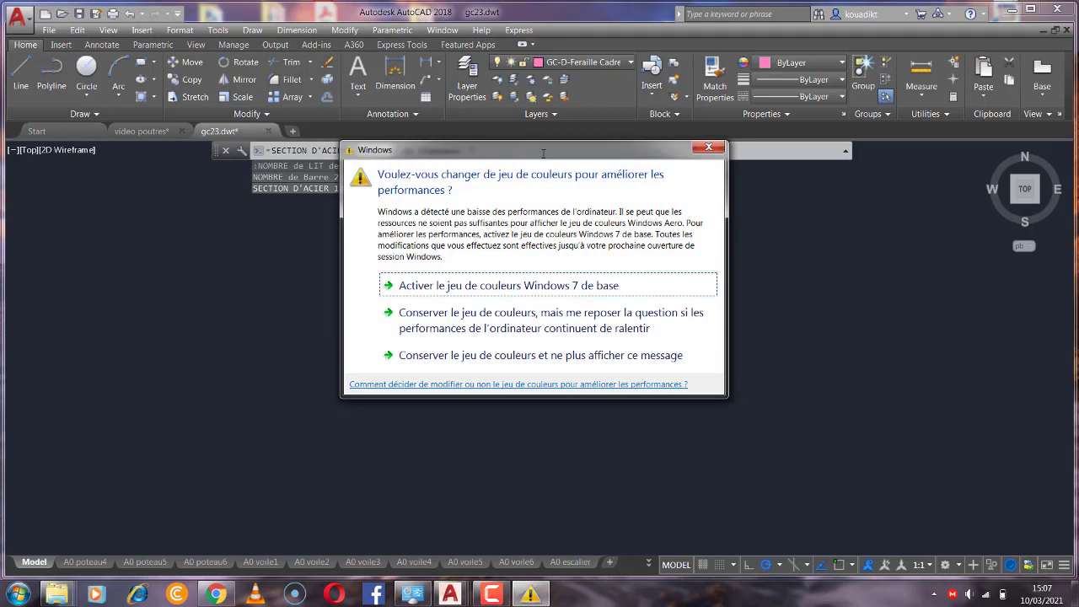
click(712, 149)
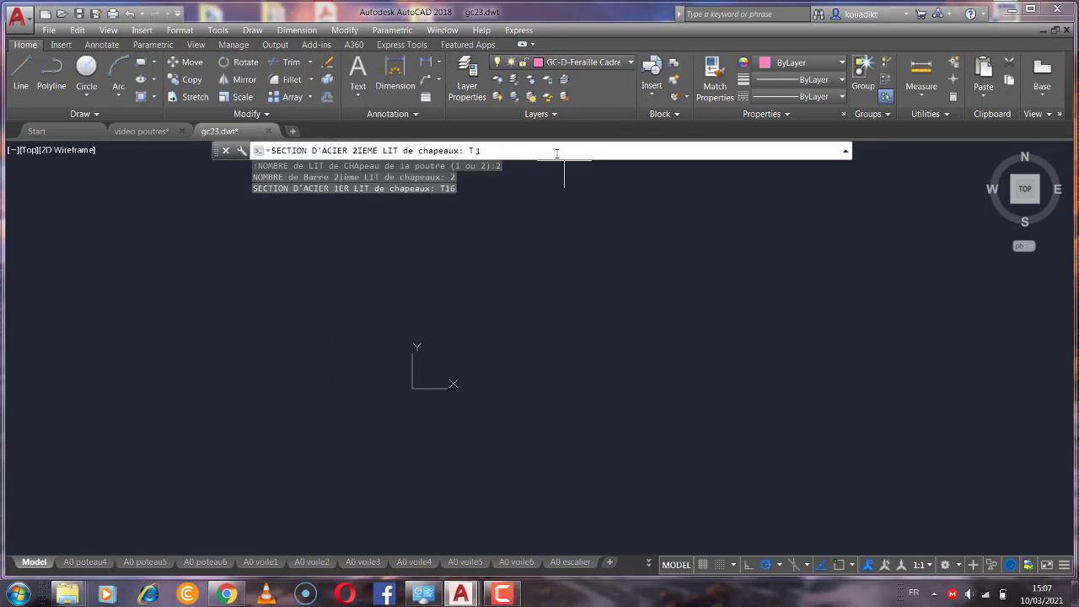
text(4)
key(Return)
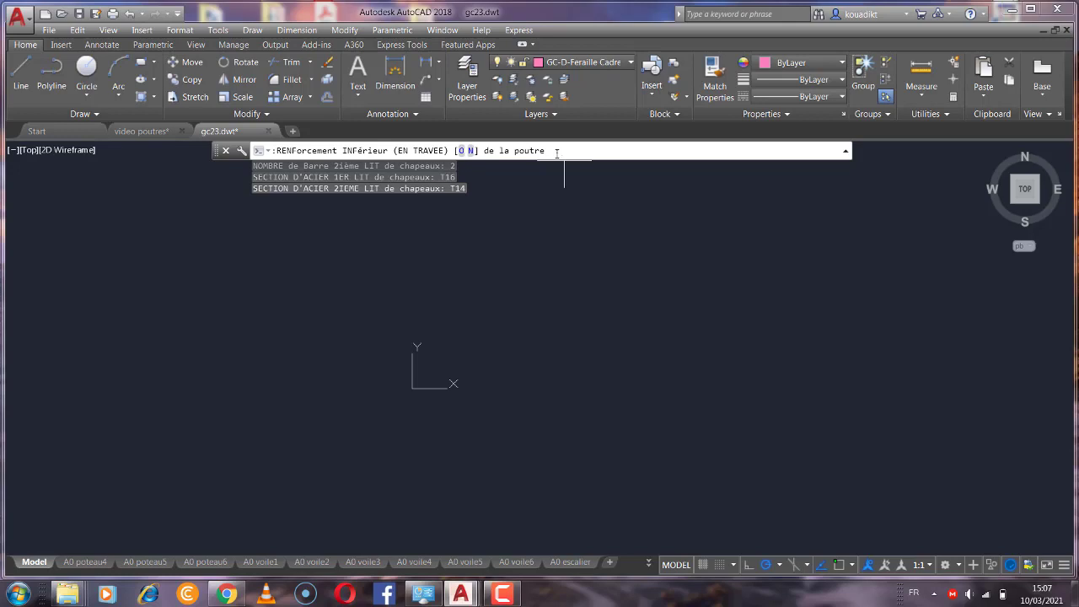
Step: Answer O for lower span reinforcement of the beam, with 1 layer of 3 bars and section T16
text(O)
key(Return)
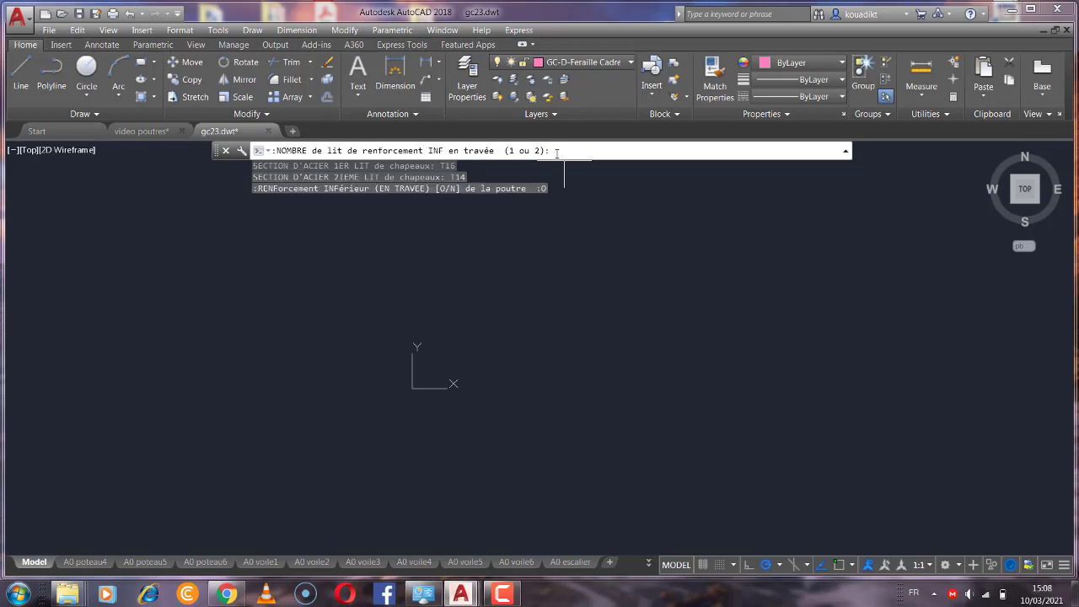
text(1)
key(Return)
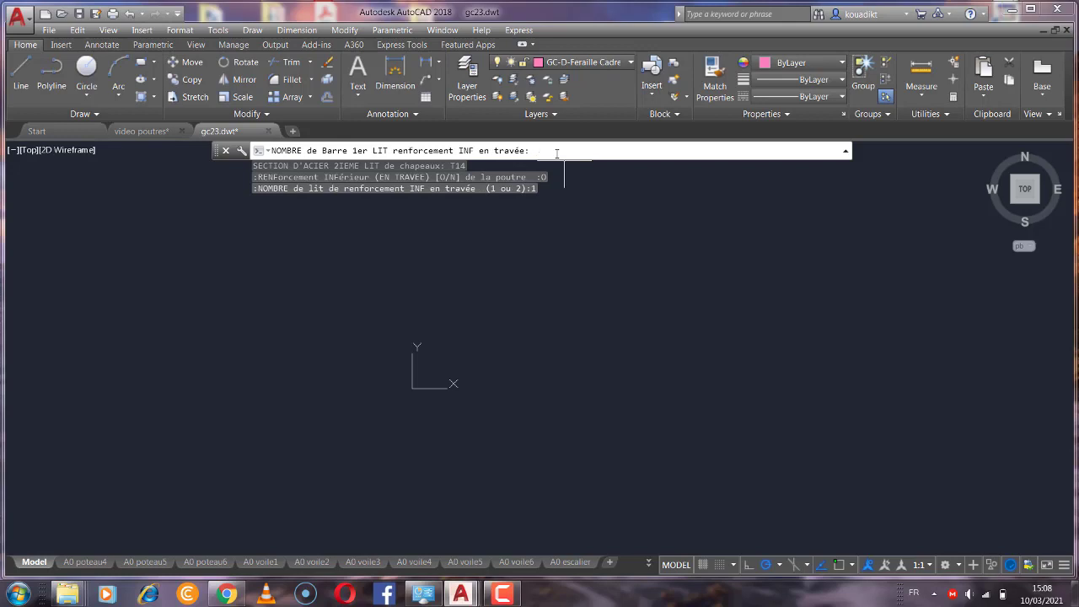
text(3)
key(Return)
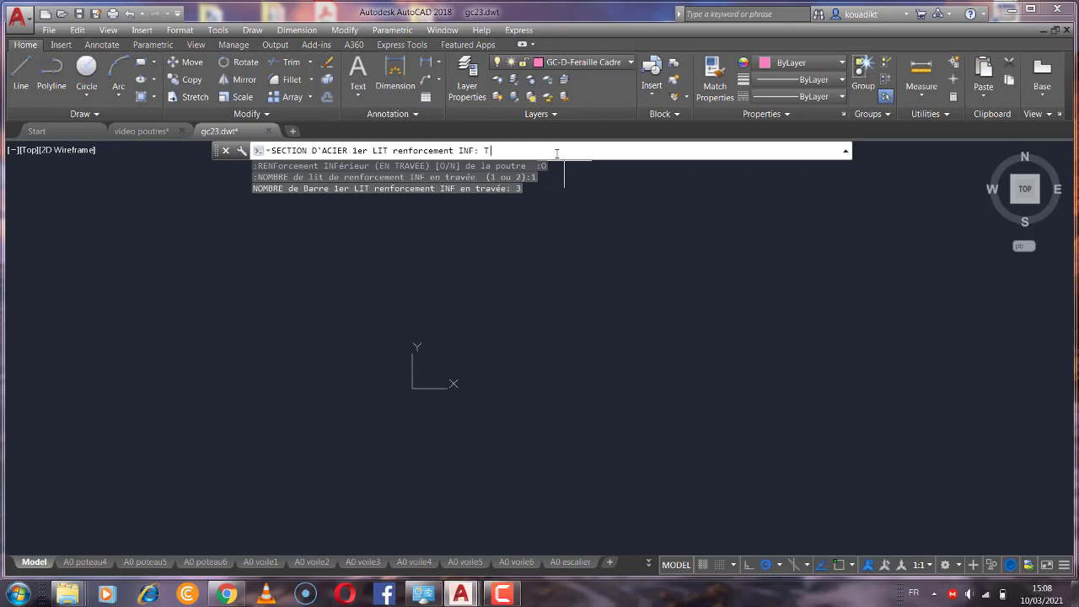
text(16)
key(Return)
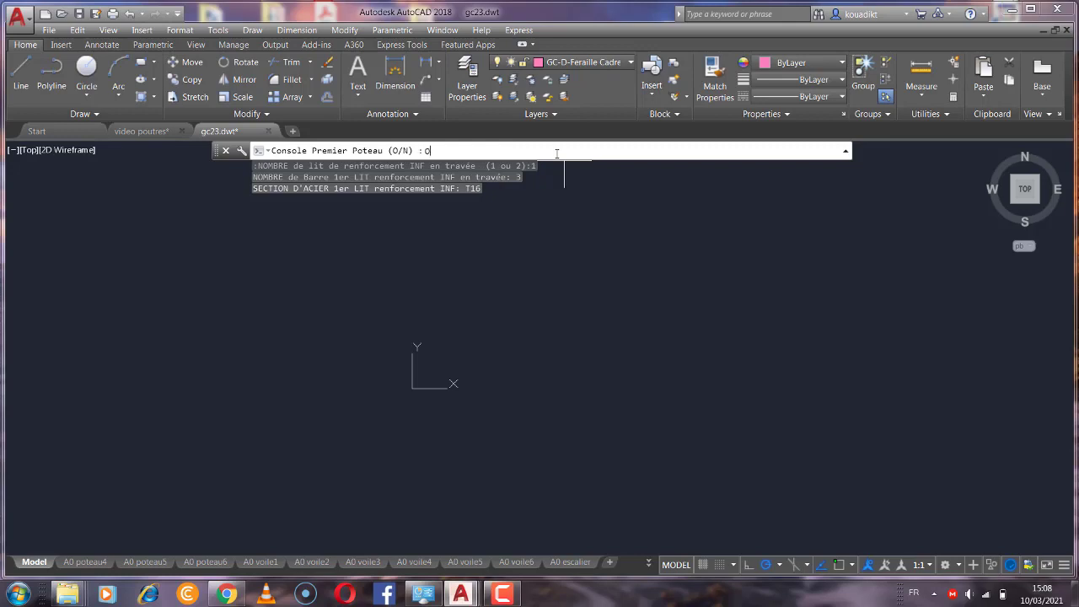
Step: Answer O for a console at the first column, with a height of 0.45 and a length of 0.9
text(O)
key(Return)
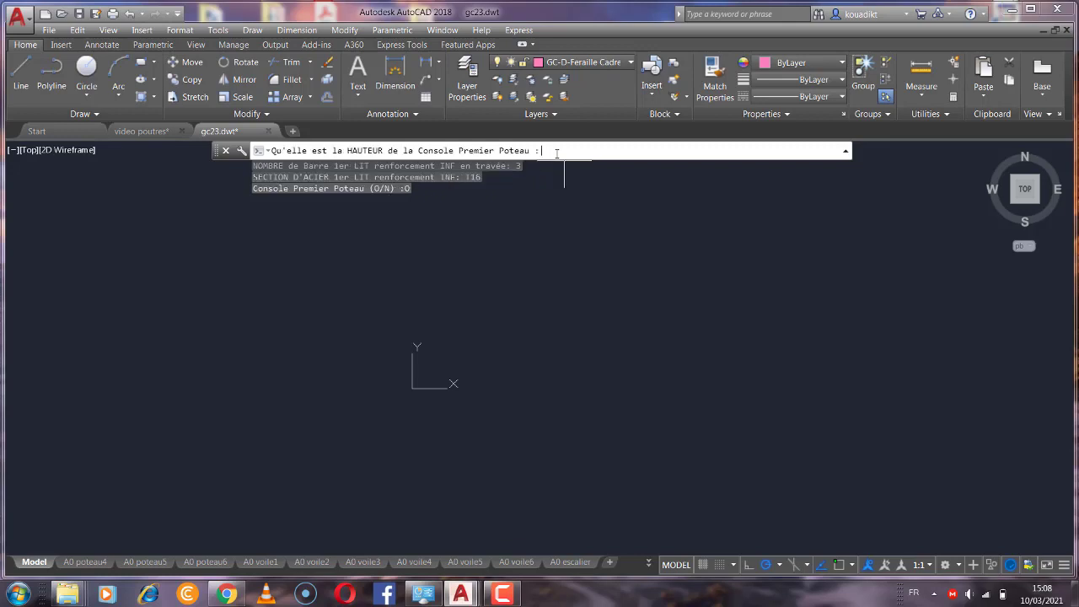
text(0.45)
key(Return)
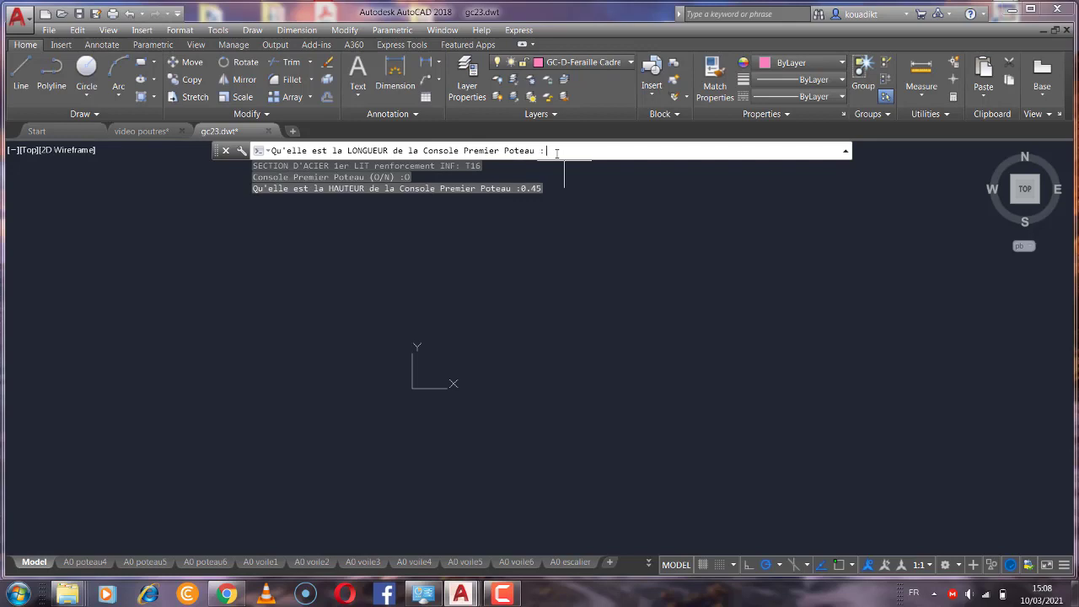
text(0.5)
key(Return)
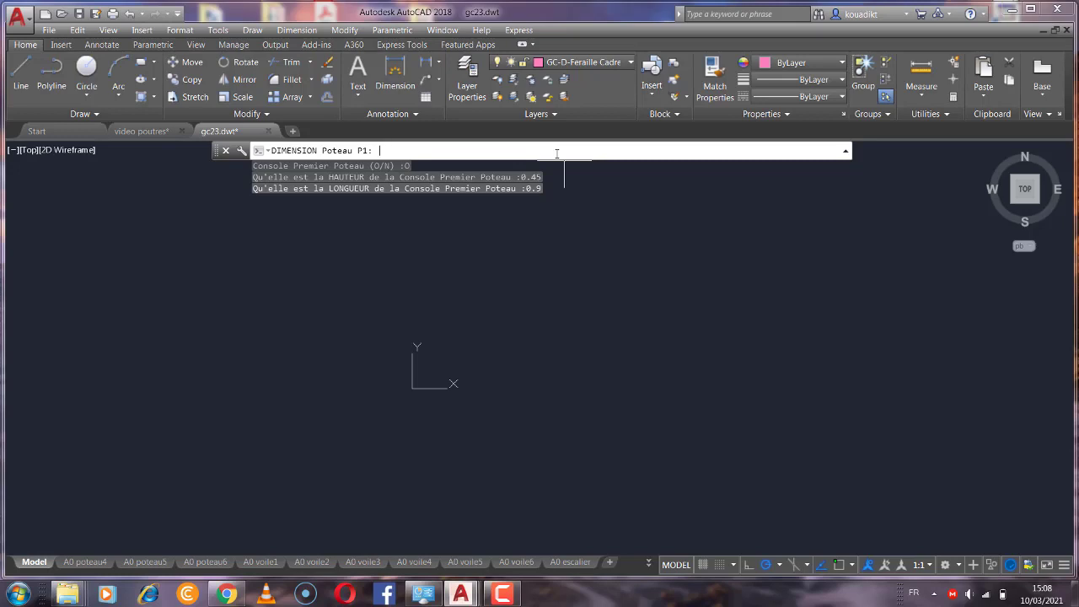
Step: Set column P1 to 0.4 and span 1 to 4.2, with column P2 at 0.45 and span 2 at 4.5
text(0.4)
key(Return)
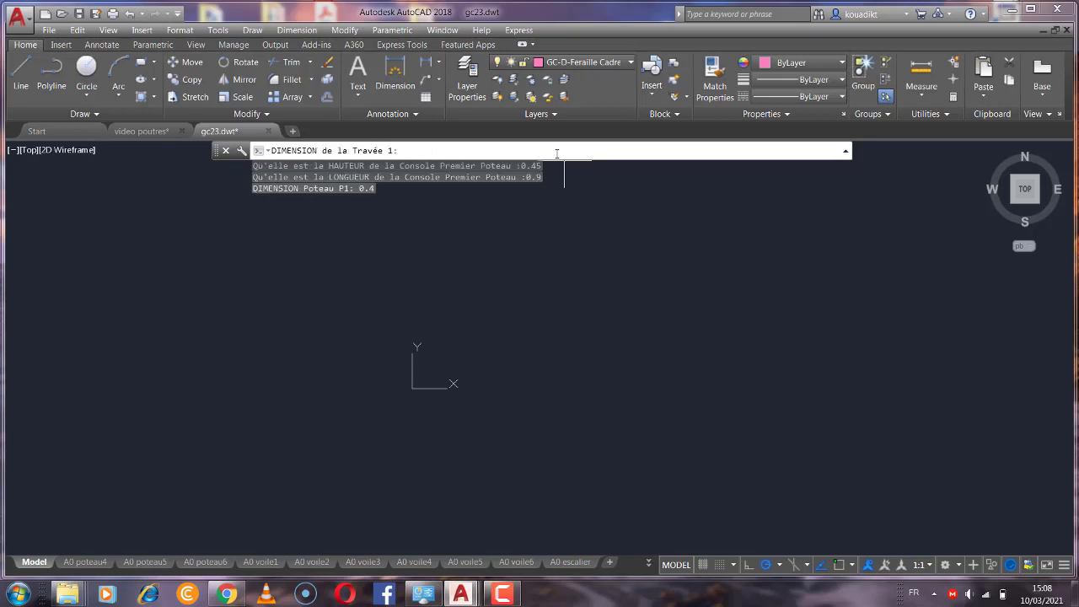
text(4.2)
key(Return)
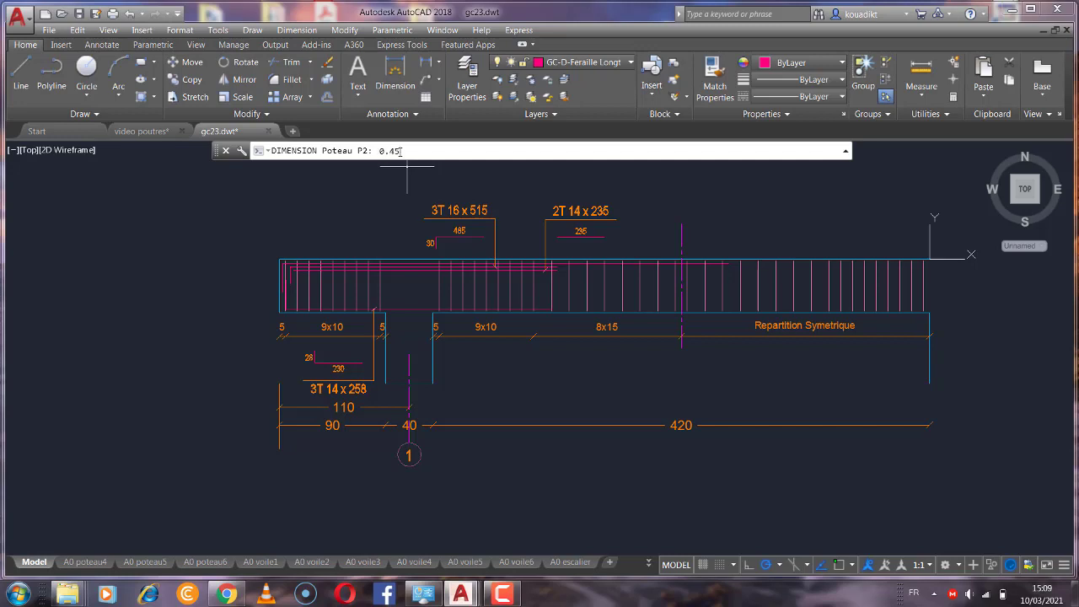
key(Return)
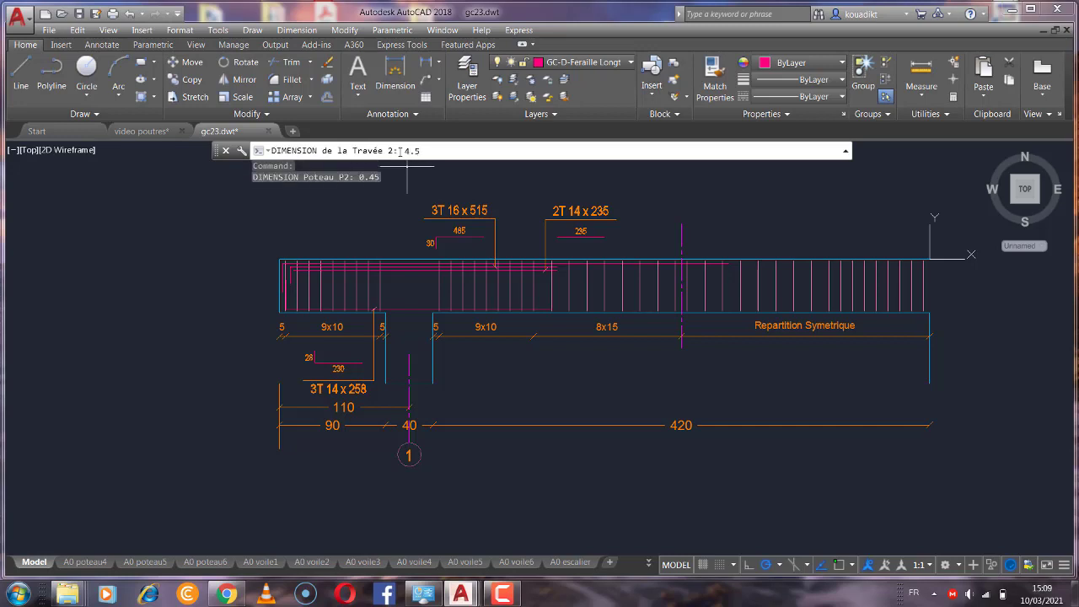
key(Return)
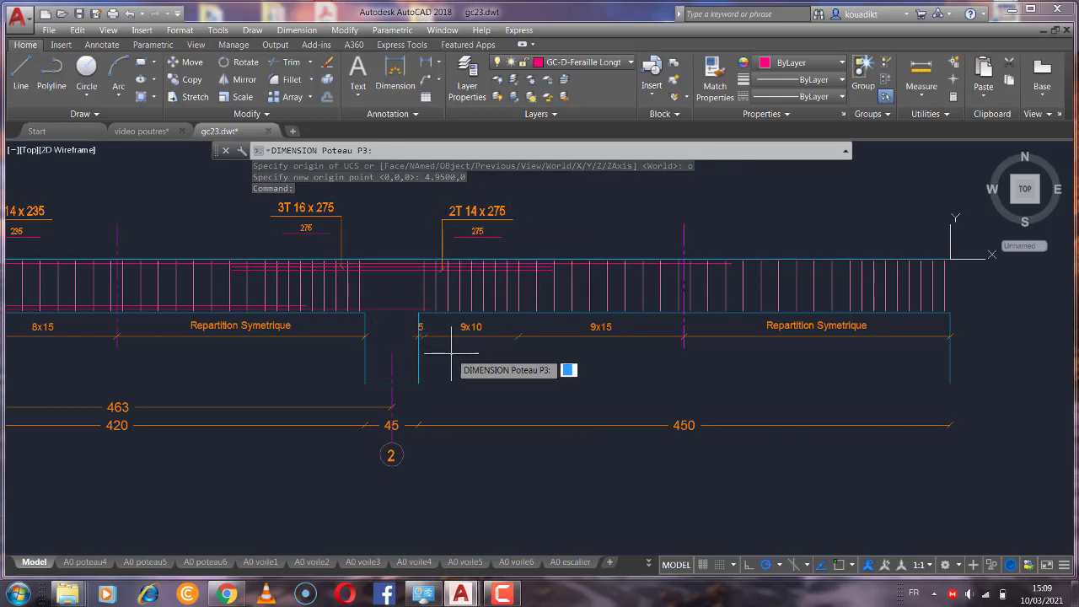
Step: Set the dimension of column P3 to 0.35 and of span 3 to 3.8
scroll(470, 355, down, 2)
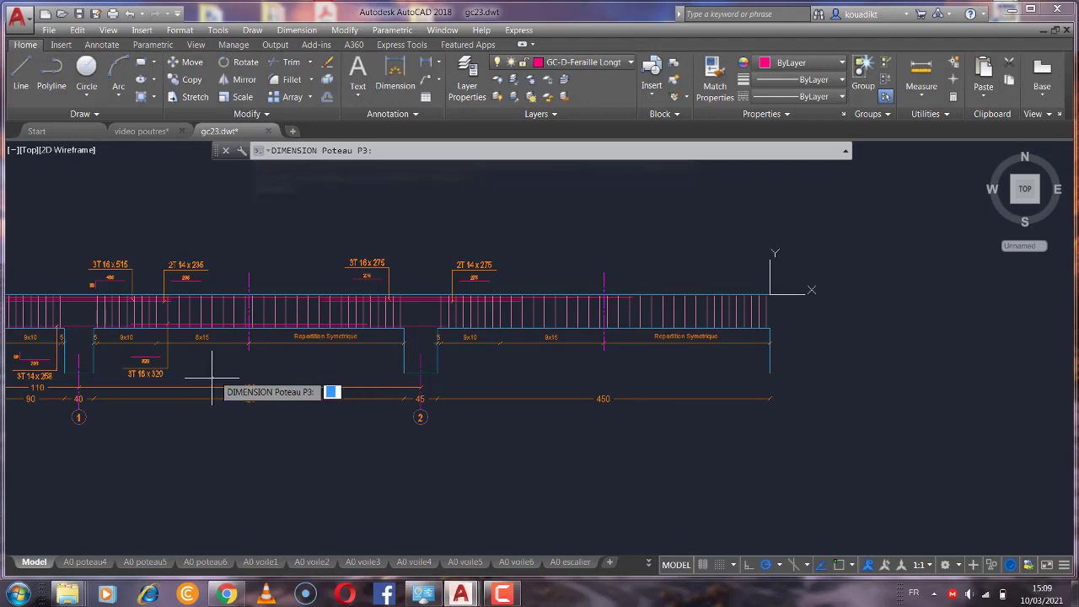
scroll(167, 381, up, 4)
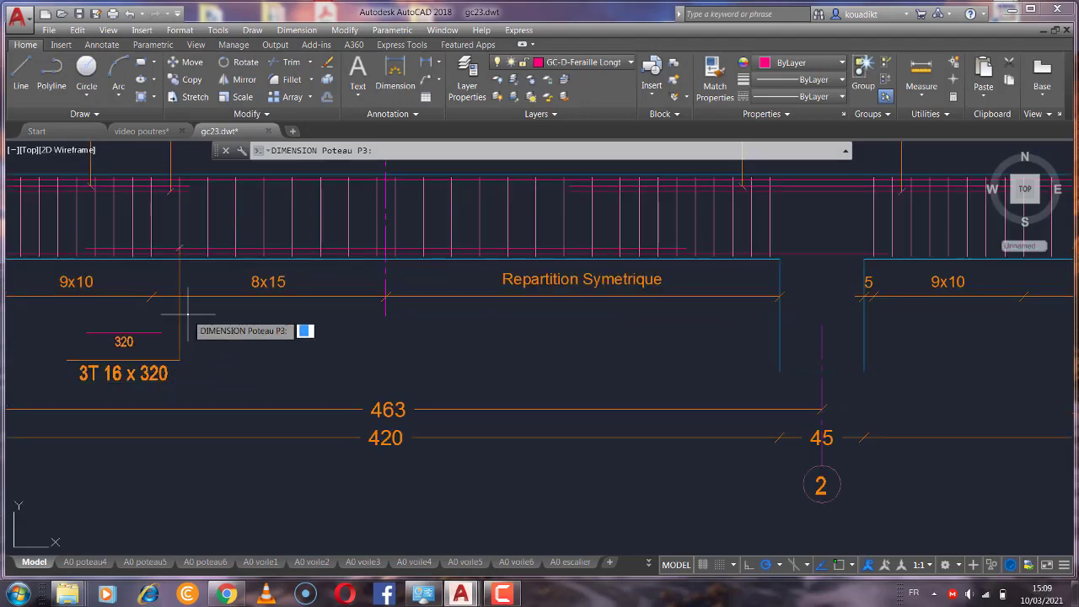
scroll(183, 393, down, 5)
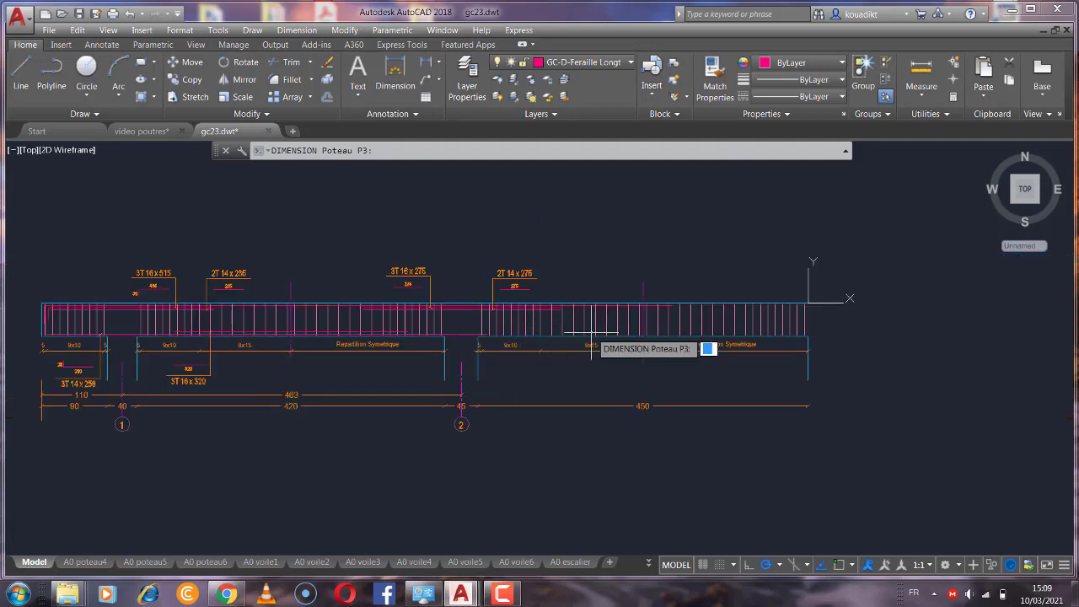
key(Return)
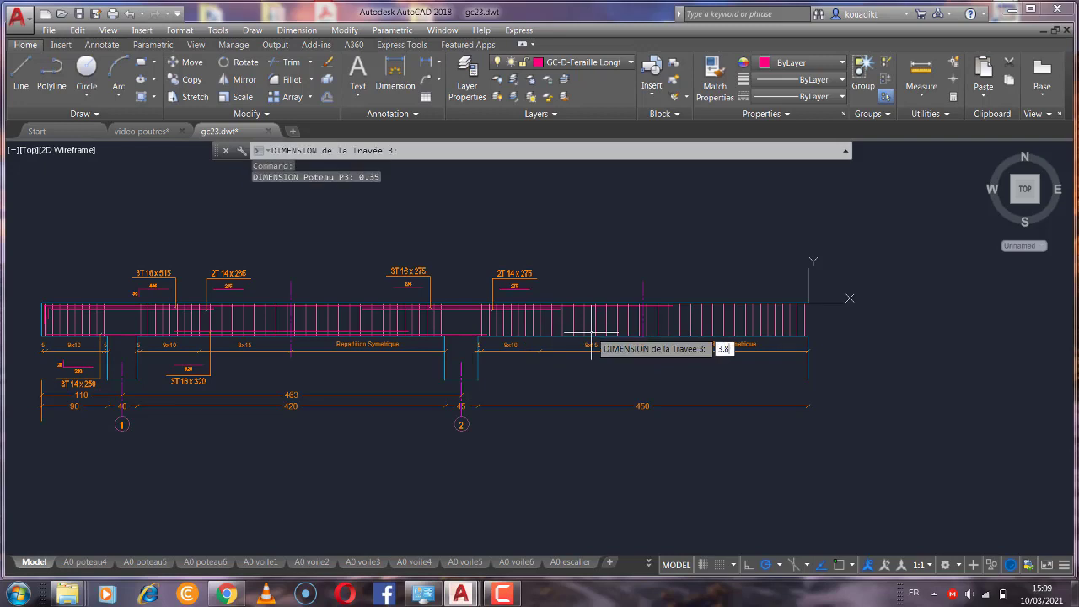
key(Return)
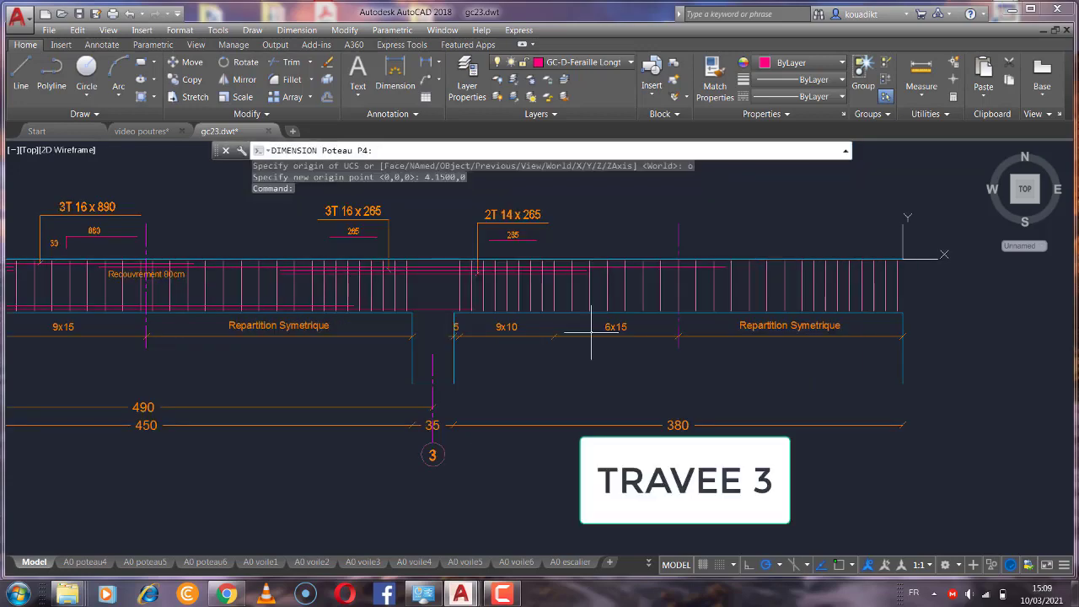
Step: Set the dimension of column P4 to 0.5 and of span 4 to 2.8
text(0.5)
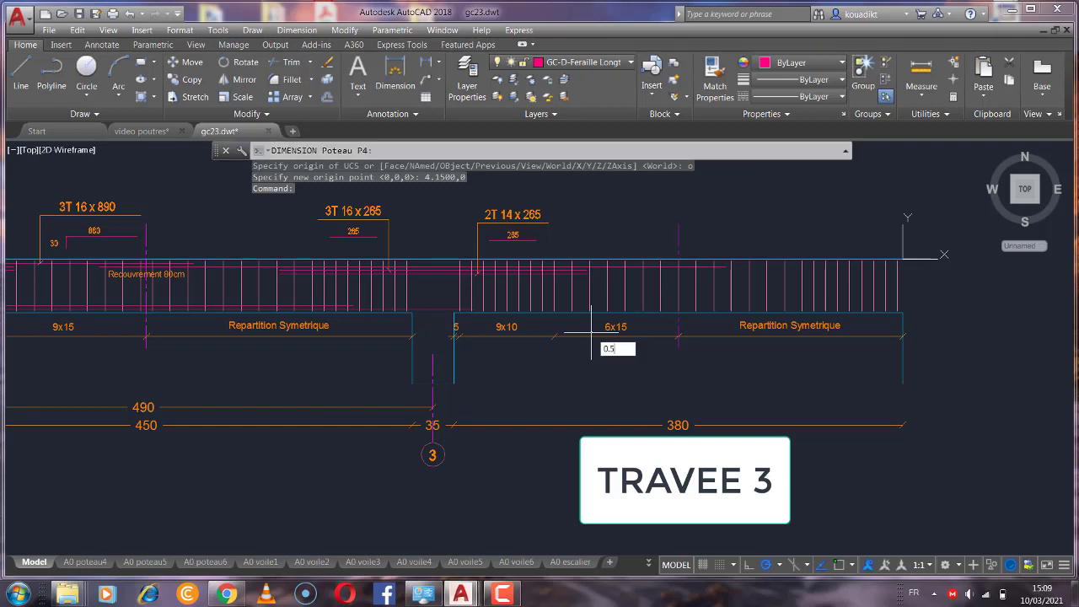
key(Return)
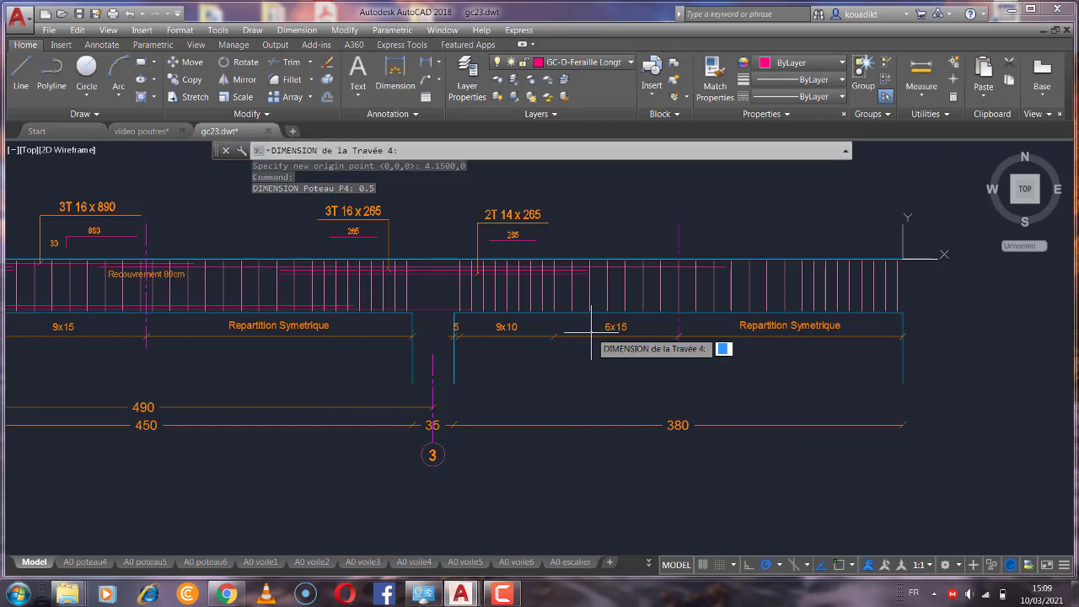
text(2)
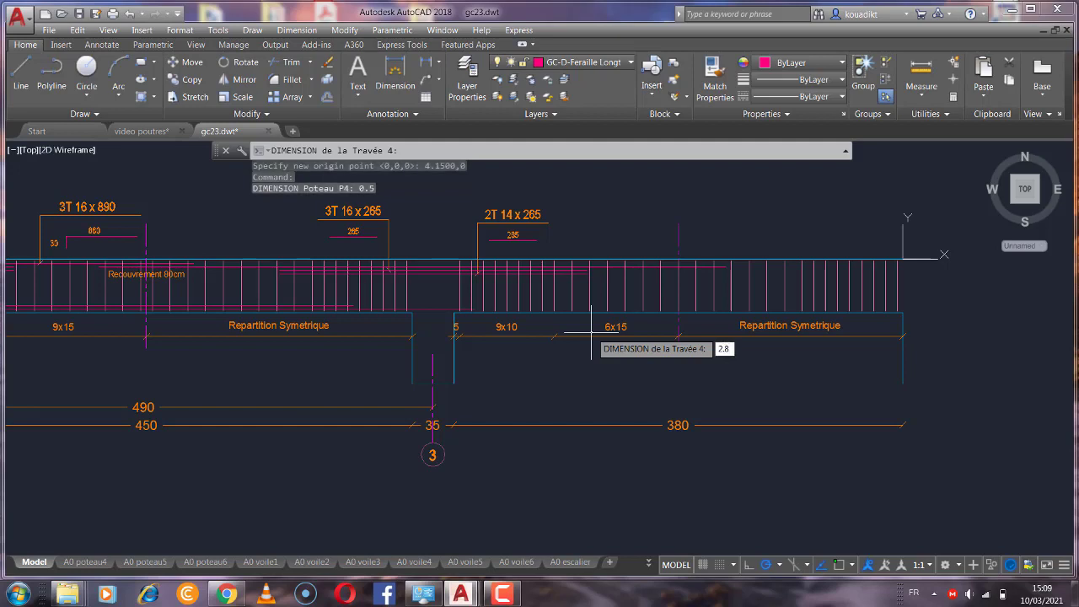
text(.8)
key(Return)
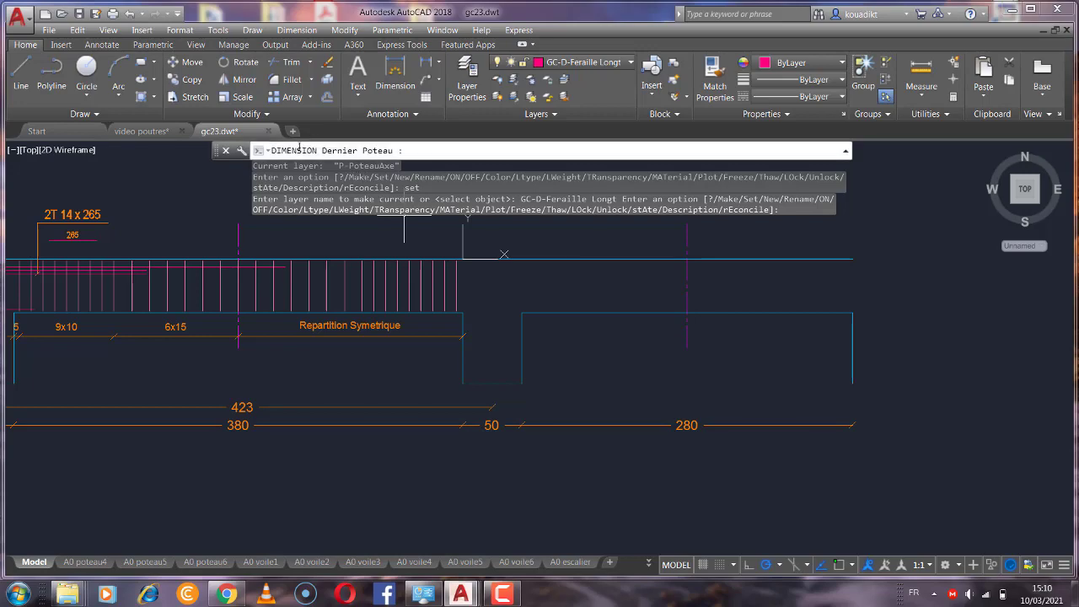
Step: Set the last column's dimension to 0.35 and answer N for a console there to finish the beam drawing
text(0.35)
key(Return)
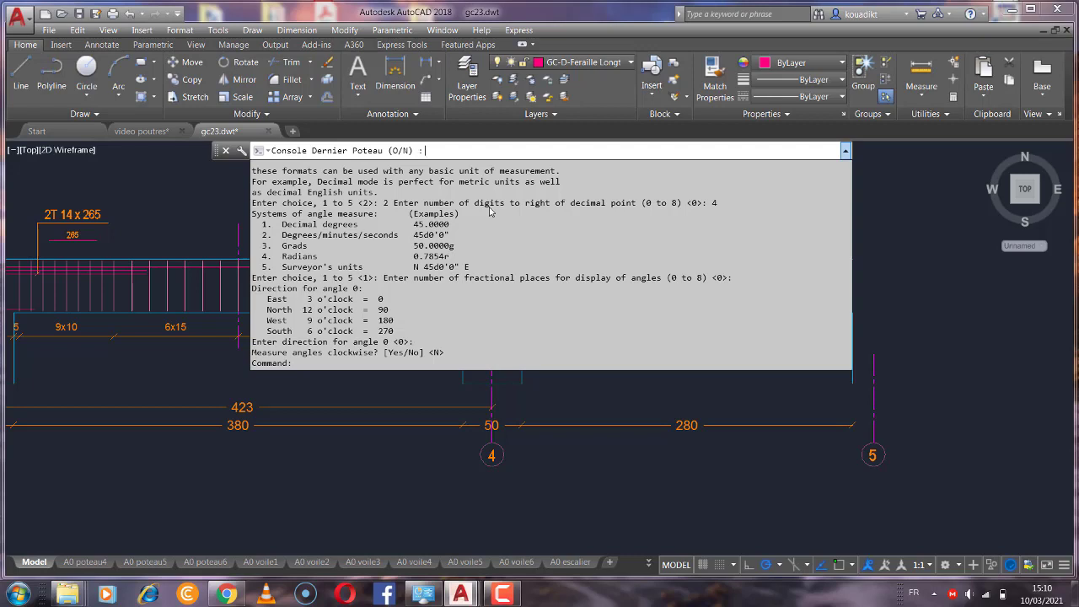
text(N)
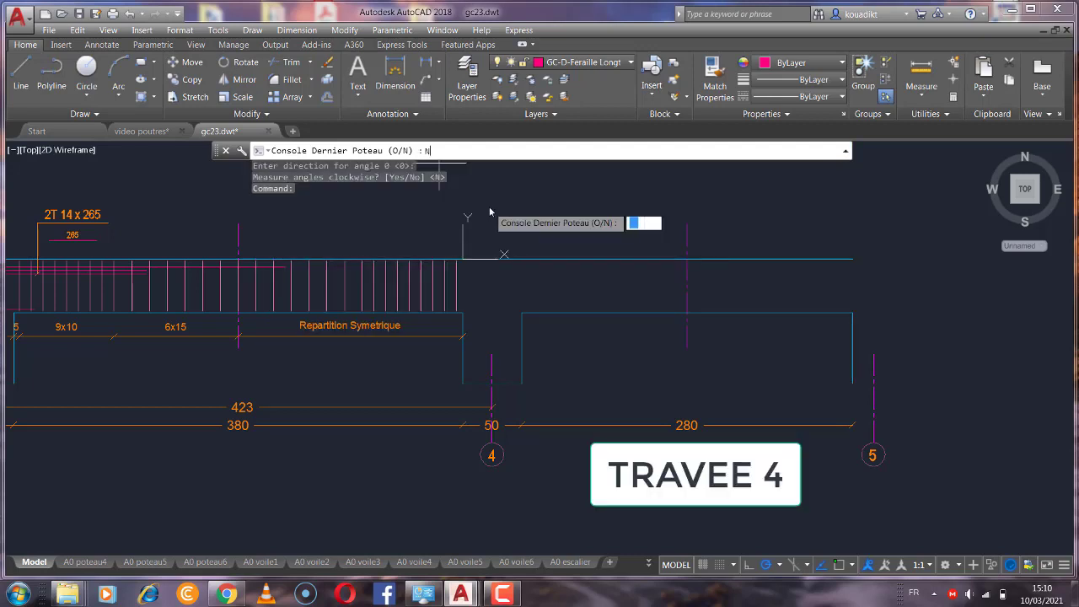
key(Return)
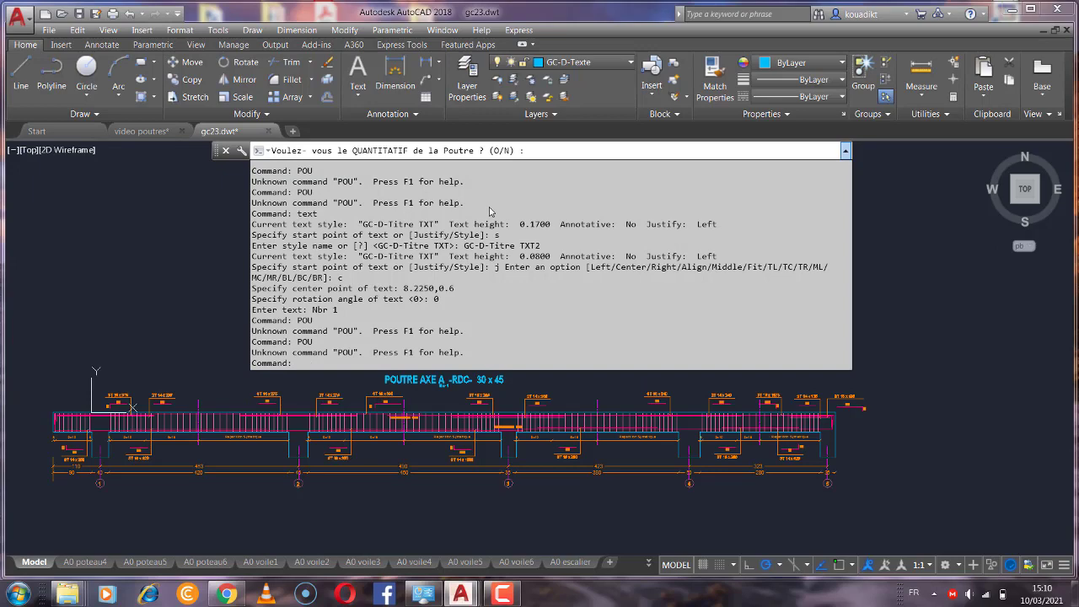
Step: Examine the generated AXE A beam drawing along all its spans, checking the reinforcement labels, stirrup spacing and column dimensions
scroll(591, 295, down, 2)
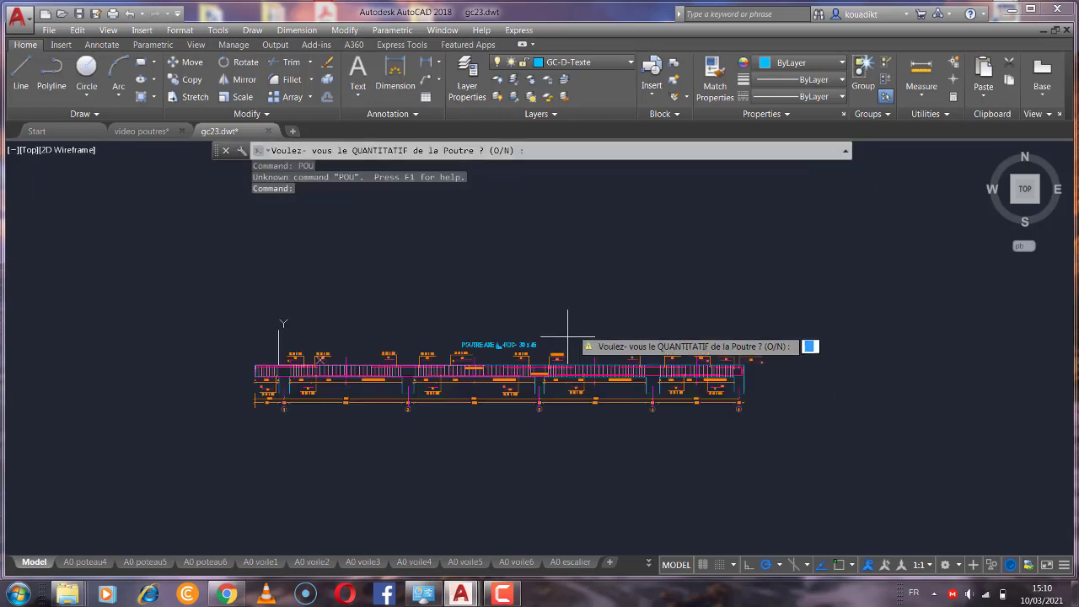
scroll(338, 422, up, 3)
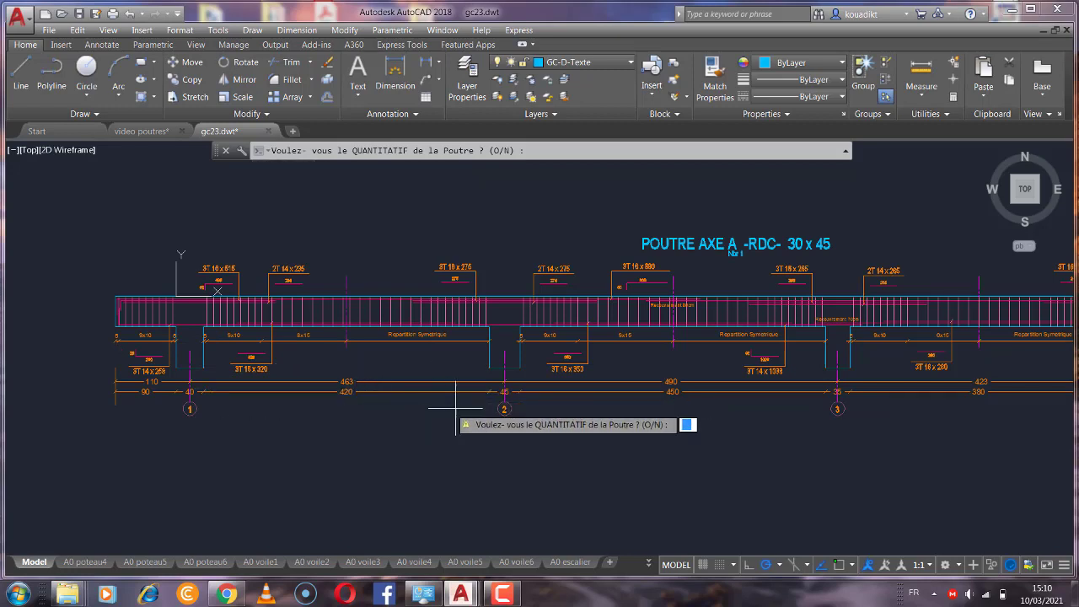
scroll(450, 378, down, 2)
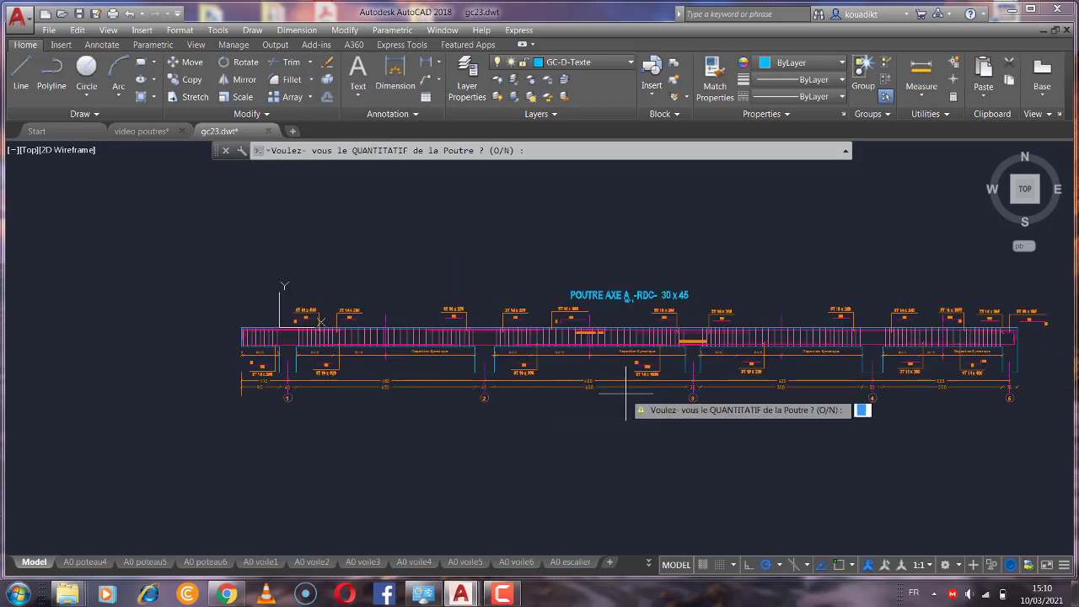
scroll(666, 388, up, 2)
scroll(641, 387, up, 1)
scroll(594, 386, down, 1)
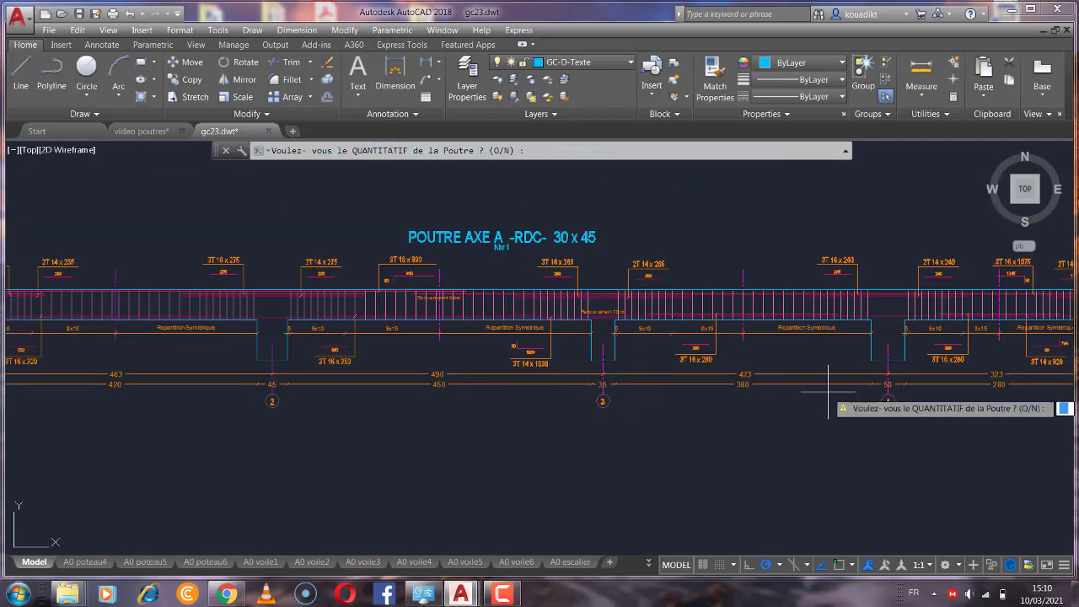
scroll(828, 390, up, 1)
scroll(840, 396, down, 2)
scroll(888, 388, down, 2)
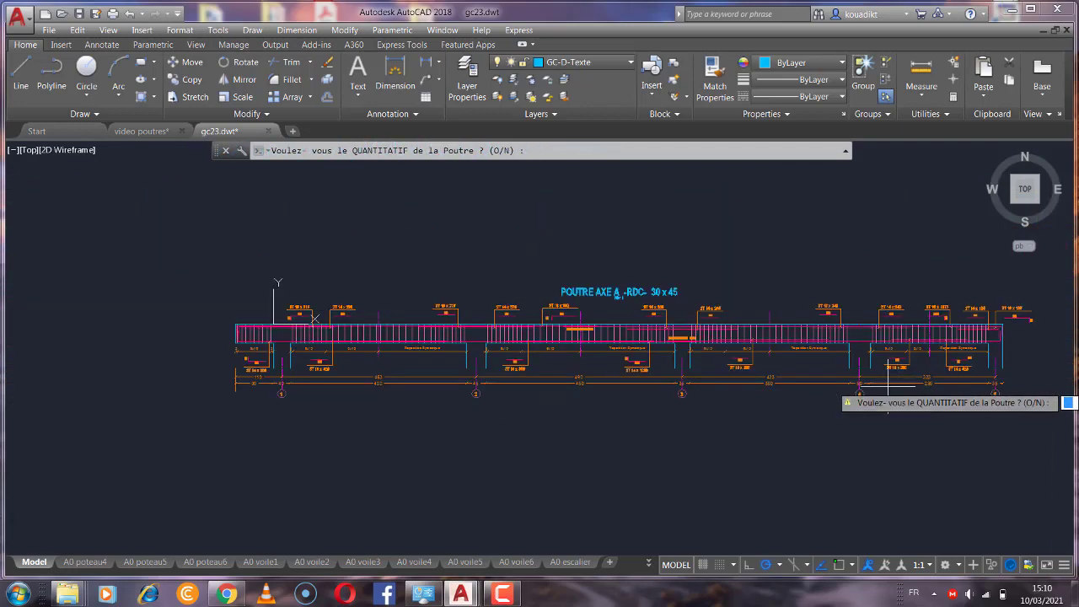
scroll(888, 388, up, 3)
scroll(822, 375, down, 3)
scroll(843, 374, up, 3)
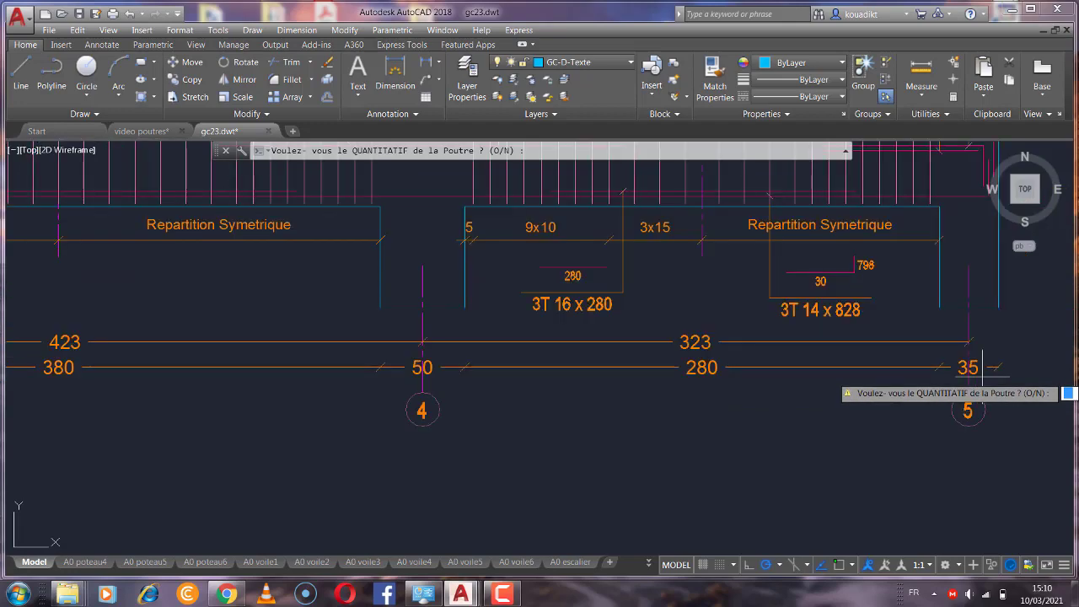
scroll(978, 371, down, 2)
scroll(961, 341, down, 2)
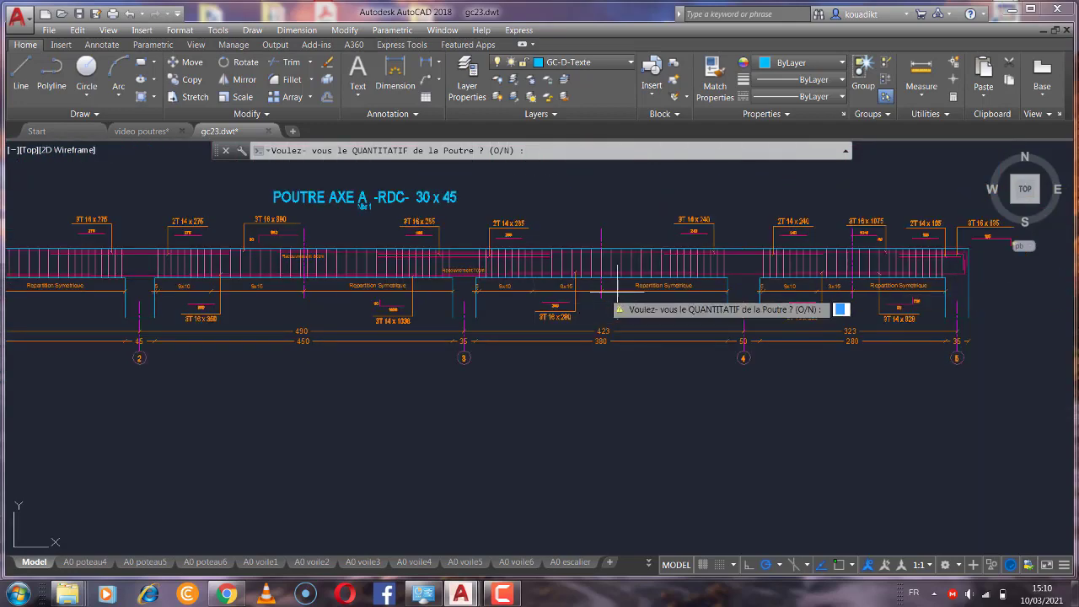
Step: Examine the overlap (Recouvrement) labels and the lapped bar callouts on the AXE A beam between axes 2 and 3
scroll(618, 291, down, 1)
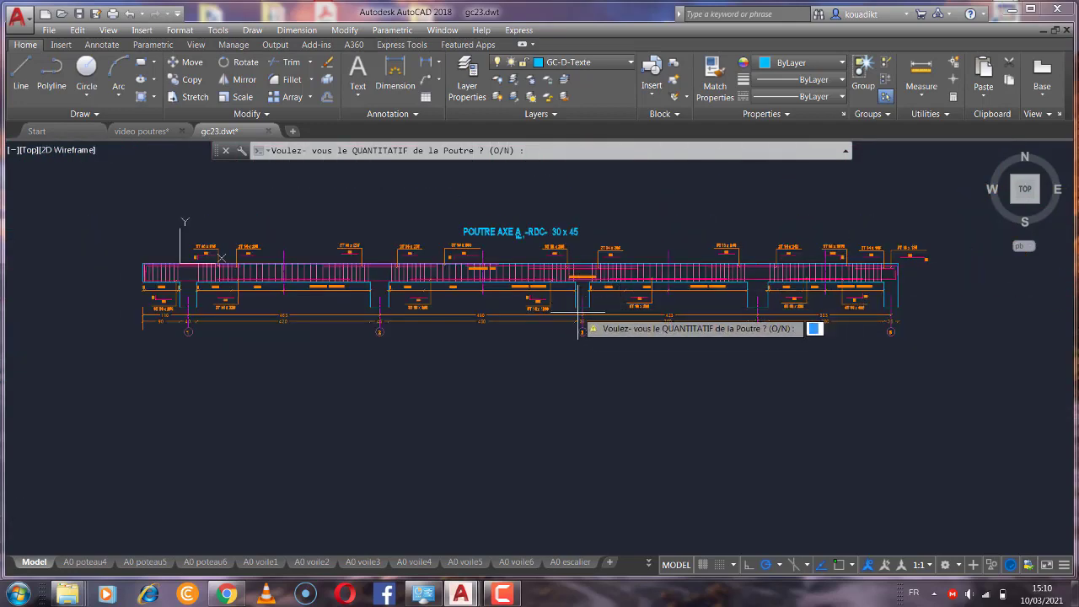
scroll(580, 314, up, 2)
scroll(413, 257, up, 4)
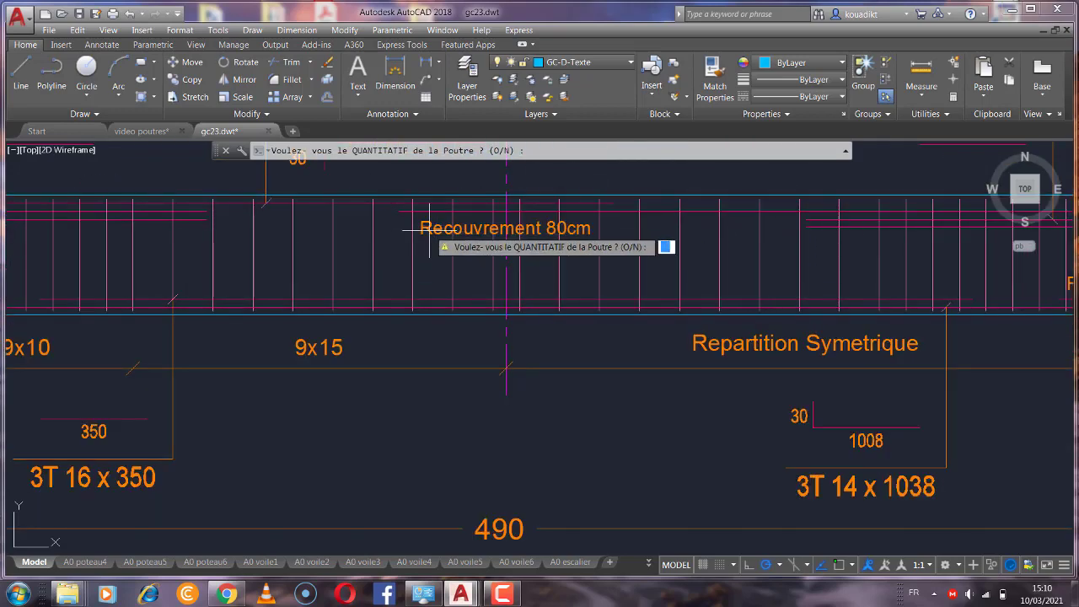
scroll(556, 232, down, 5)
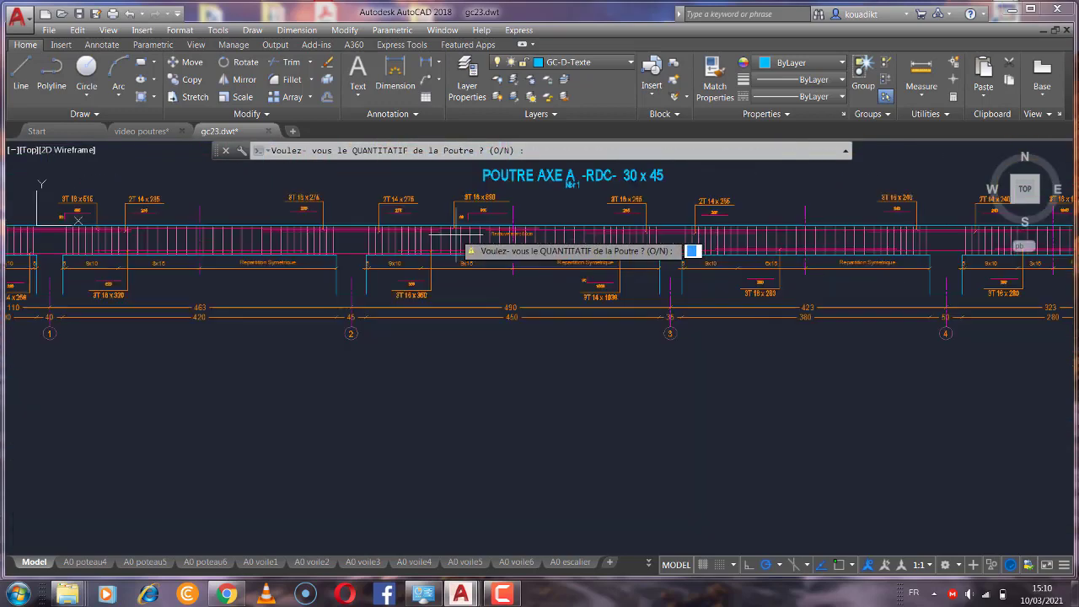
scroll(675, 257, up, 5)
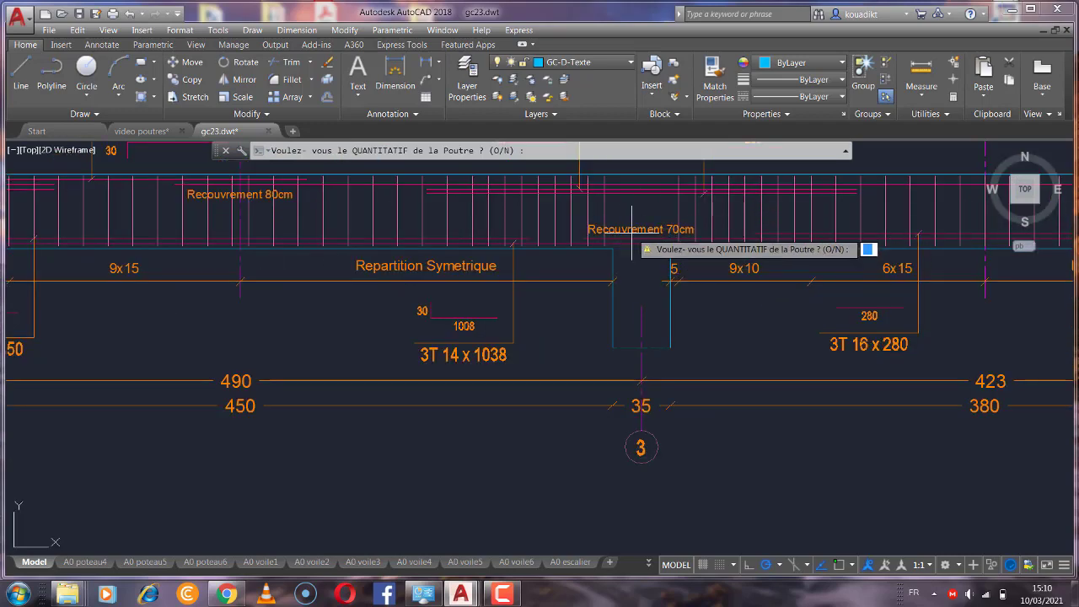
scroll(611, 233, down, 2)
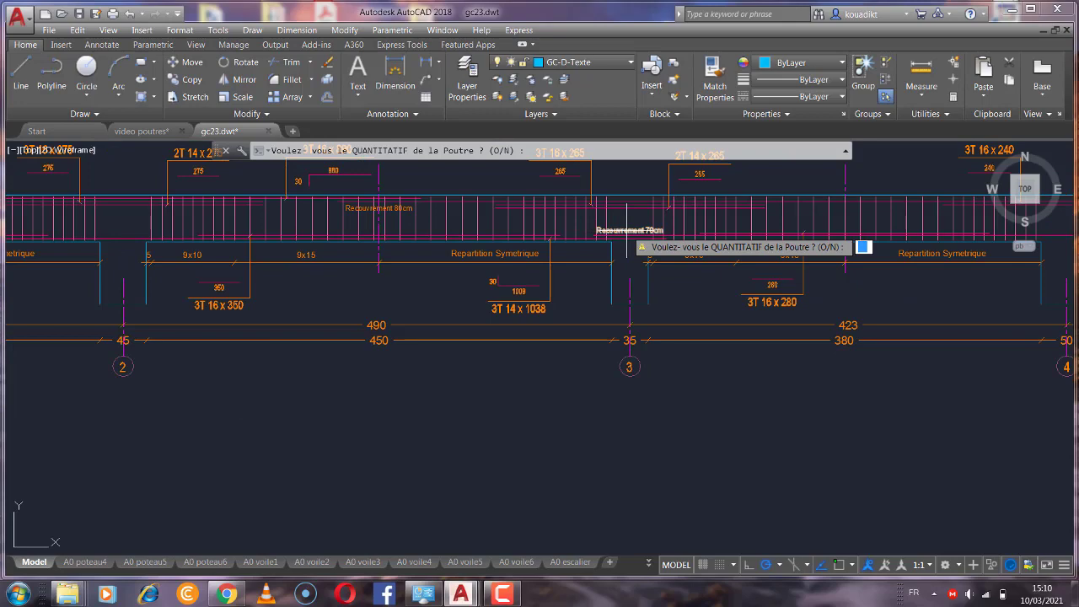
scroll(503, 312, up, 3)
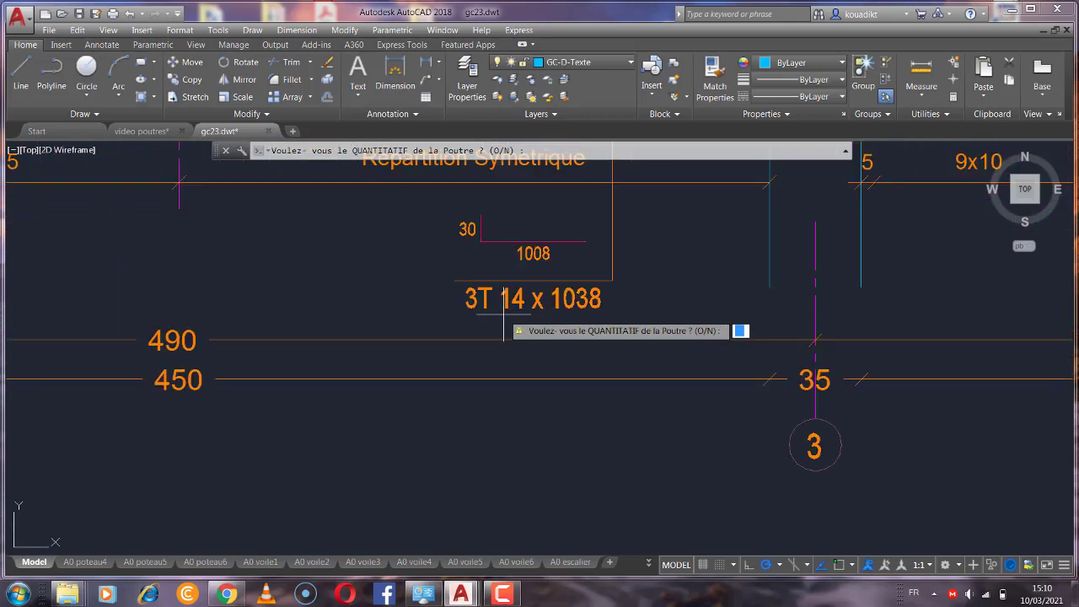
scroll(511, 316, down, 5)
scroll(659, 238, up, 3)
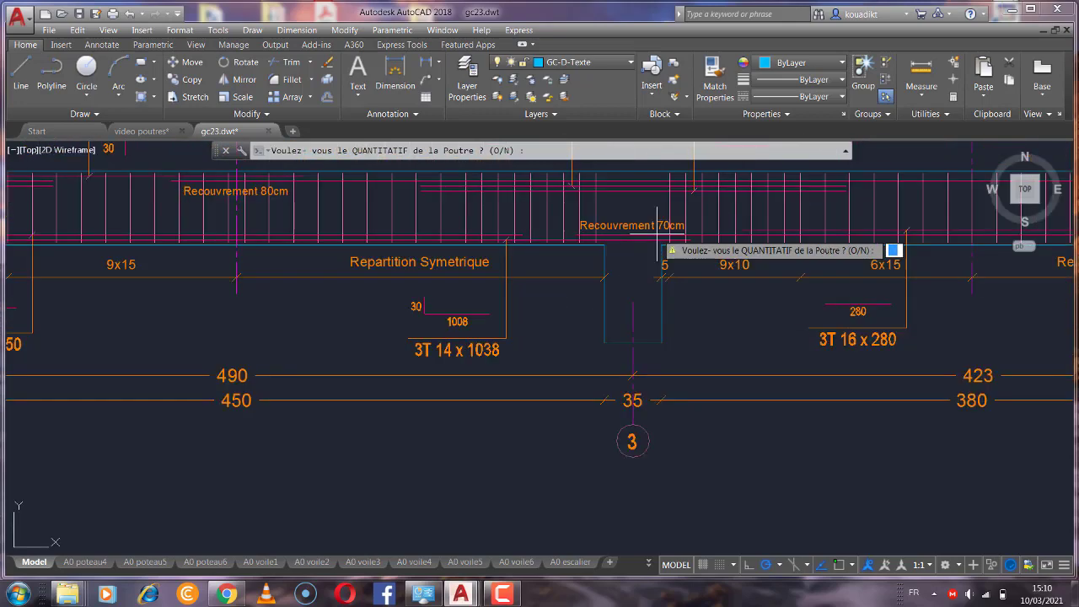
scroll(659, 245, up, 3)
scroll(683, 244, down, 5)
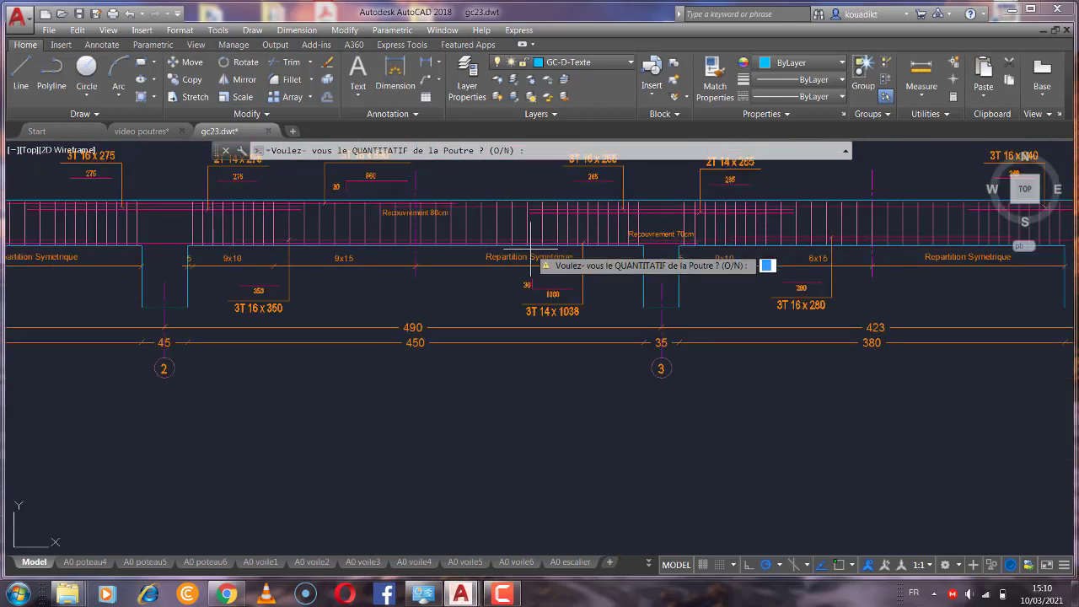
scroll(530, 248, down, 5)
scroll(467, 223, up, 5)
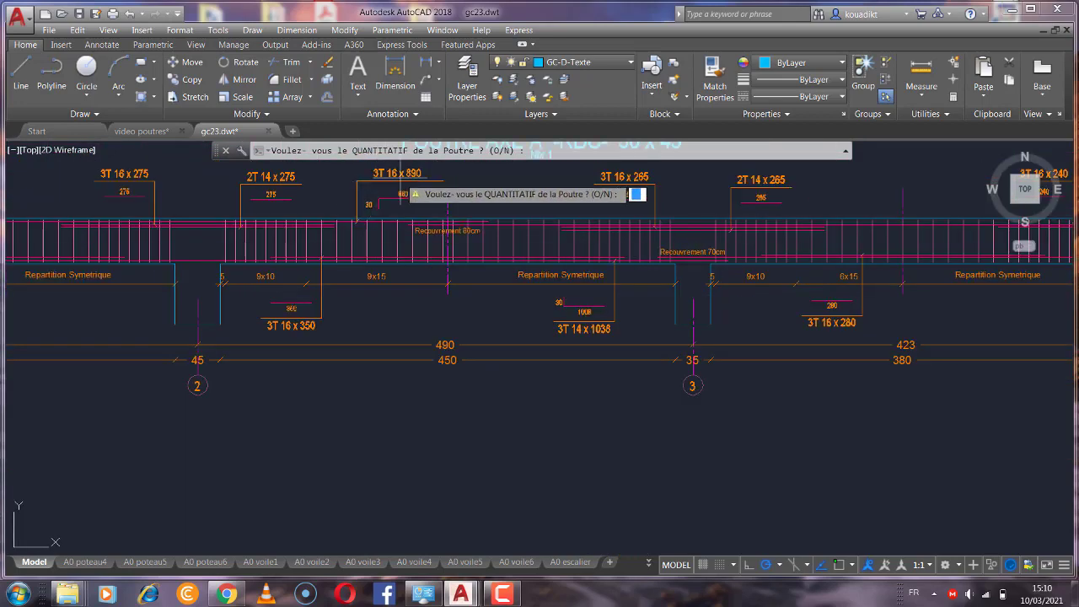
scroll(434, 234, up, 2)
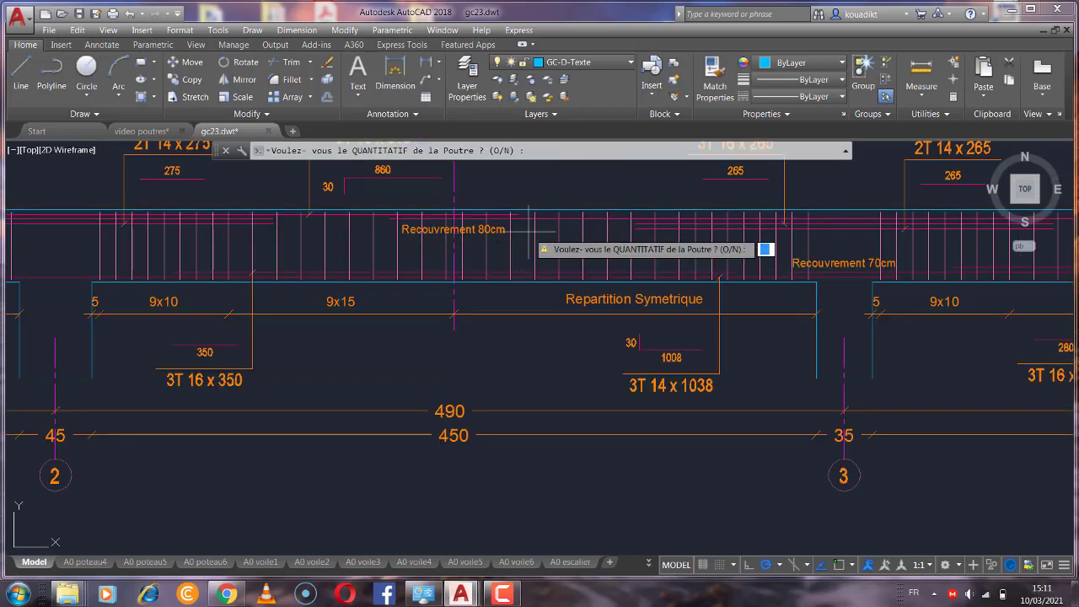
scroll(477, 207, down, 5)
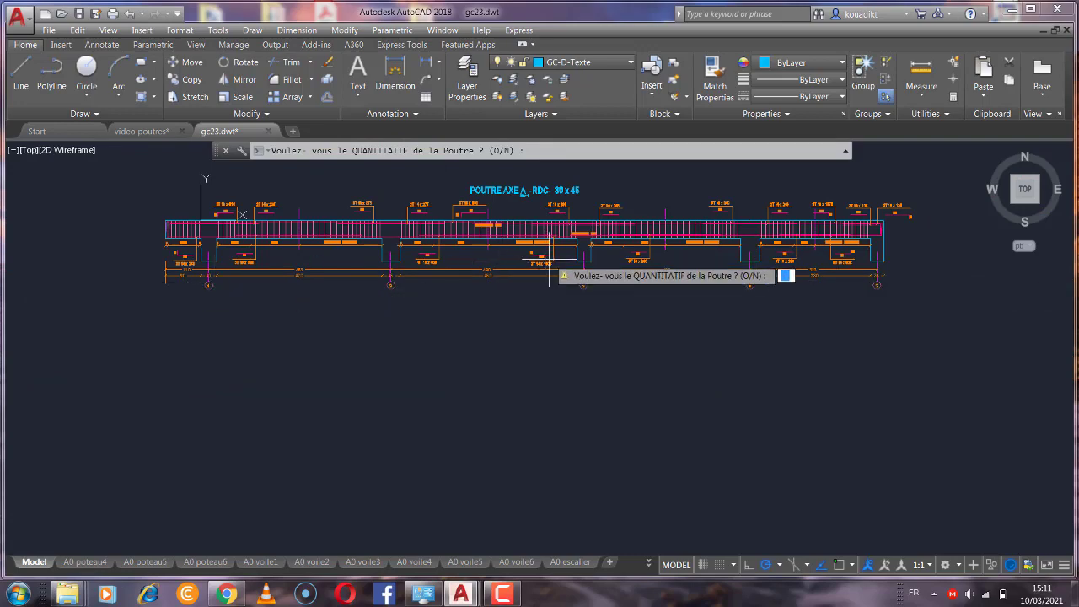
Step: Check the upper and lower bar callouts of the AXE A beam against its spans from axis 2 to axis 5
scroll(582, 249, up, 4)
scroll(588, 238, down, 4)
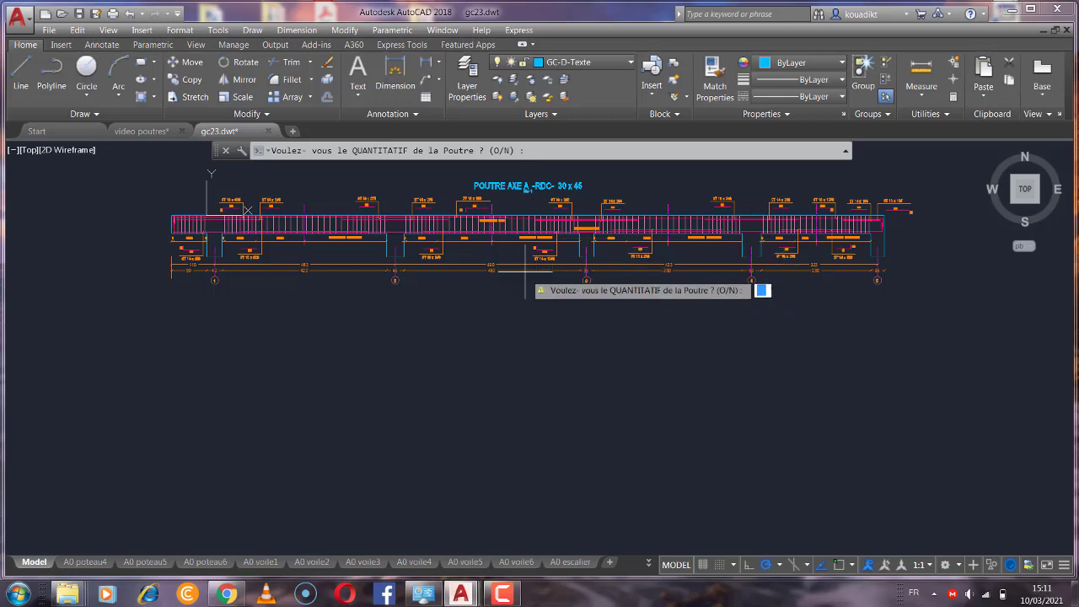
scroll(662, 249, up, 6)
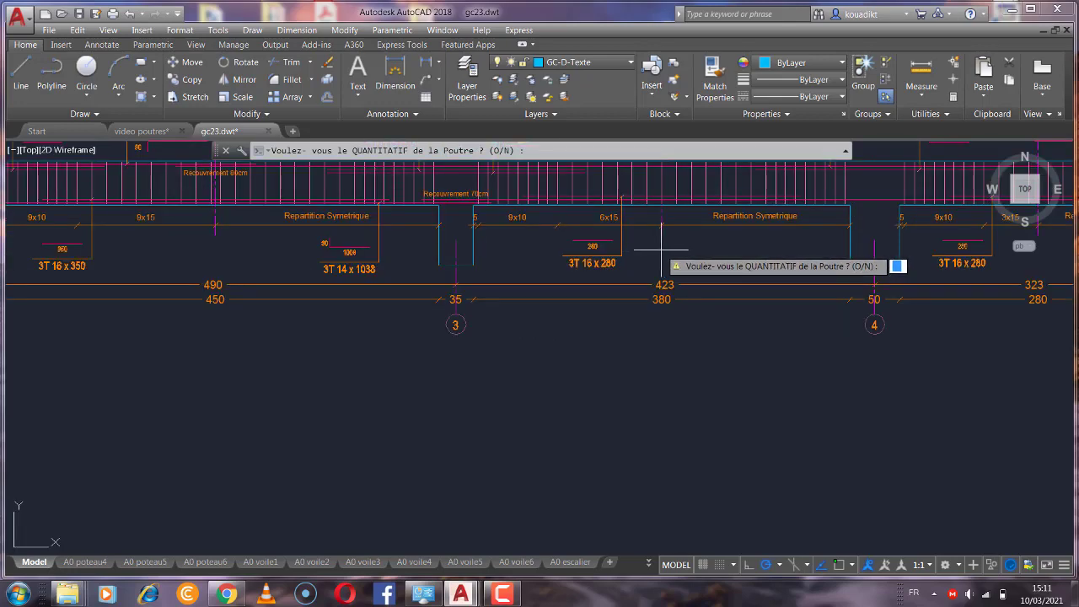
scroll(556, 244, down, 3)
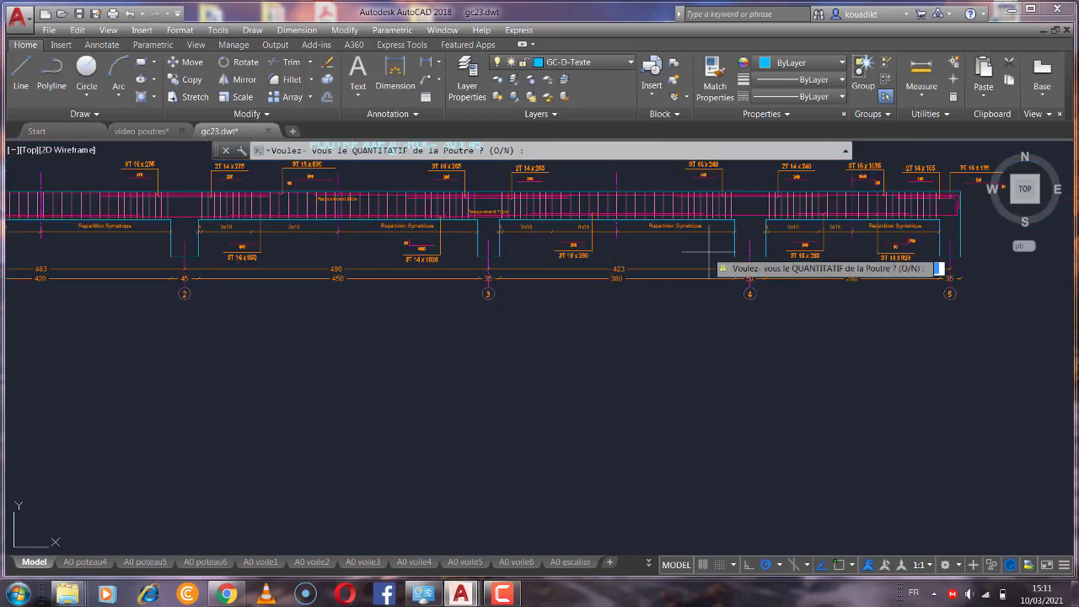
scroll(833, 245, up, 3)
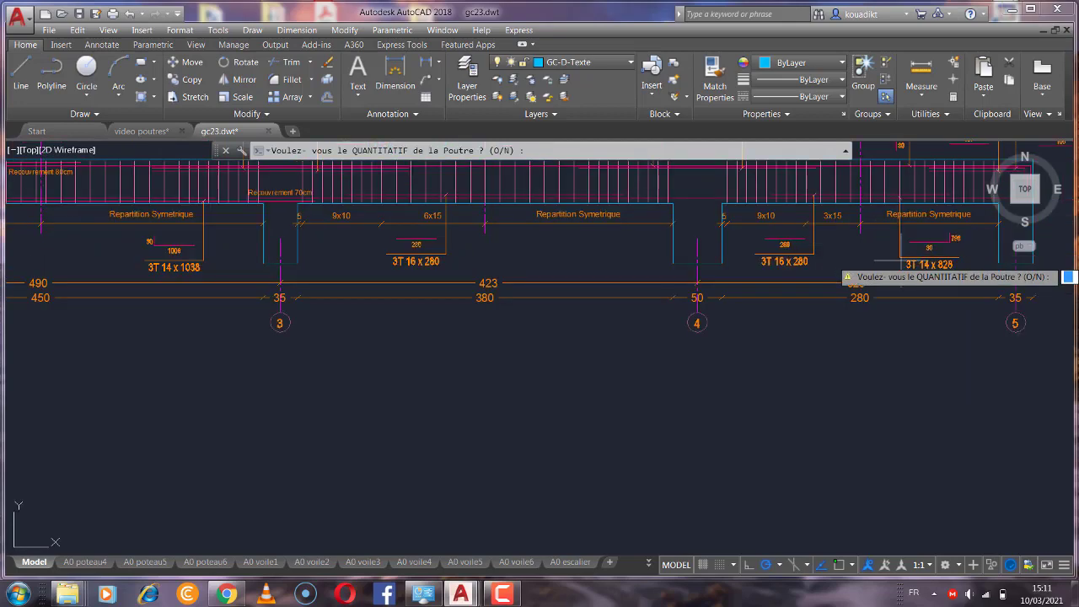
scroll(949, 268, up, 2)
scroll(949, 268, down, 6)
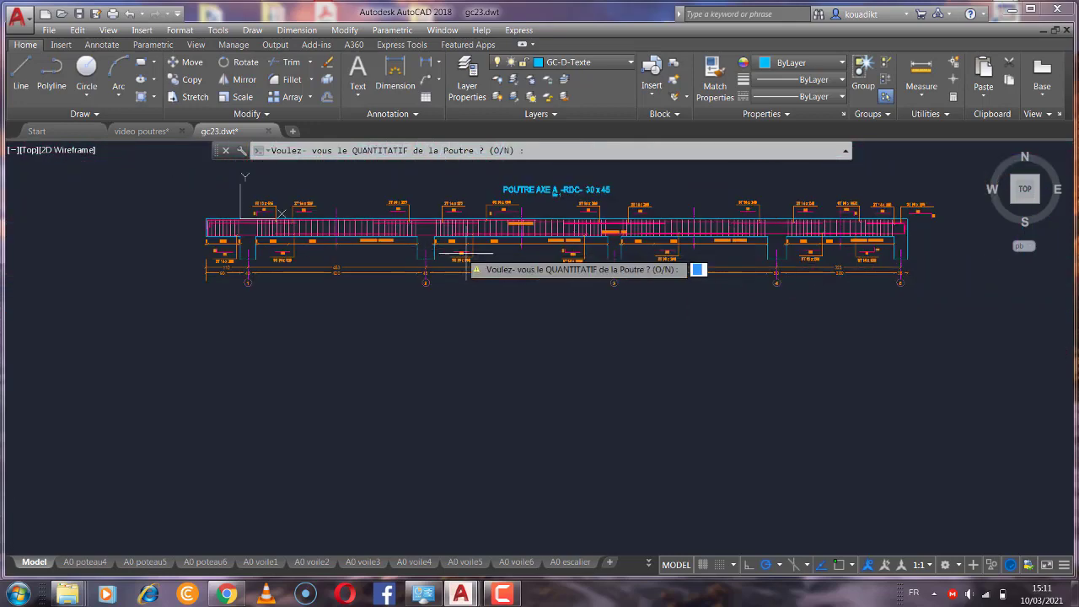
scroll(473, 265, up, 4)
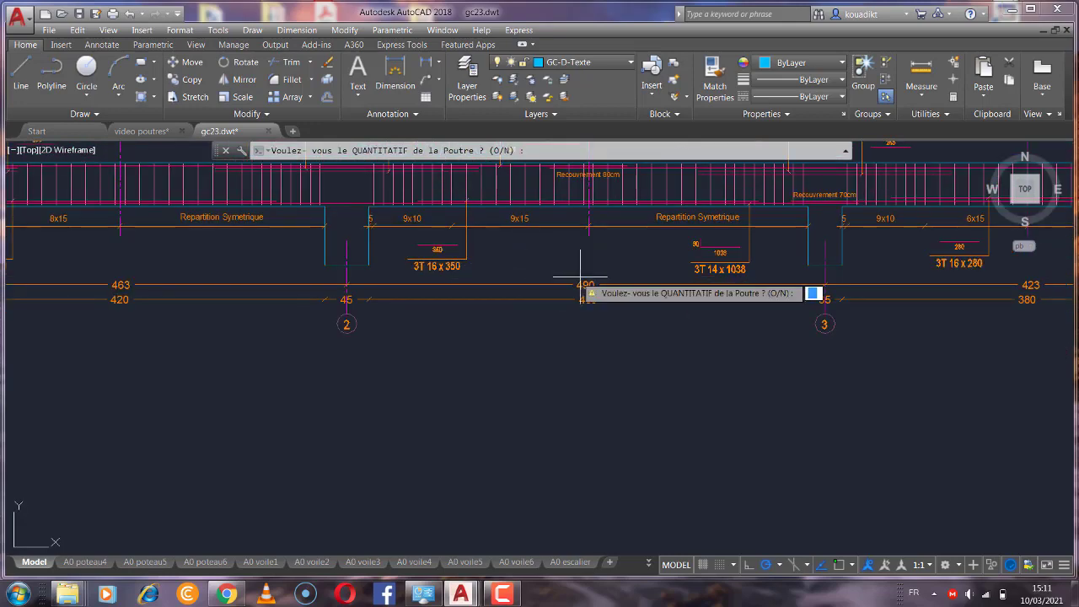
scroll(736, 276, up, 2)
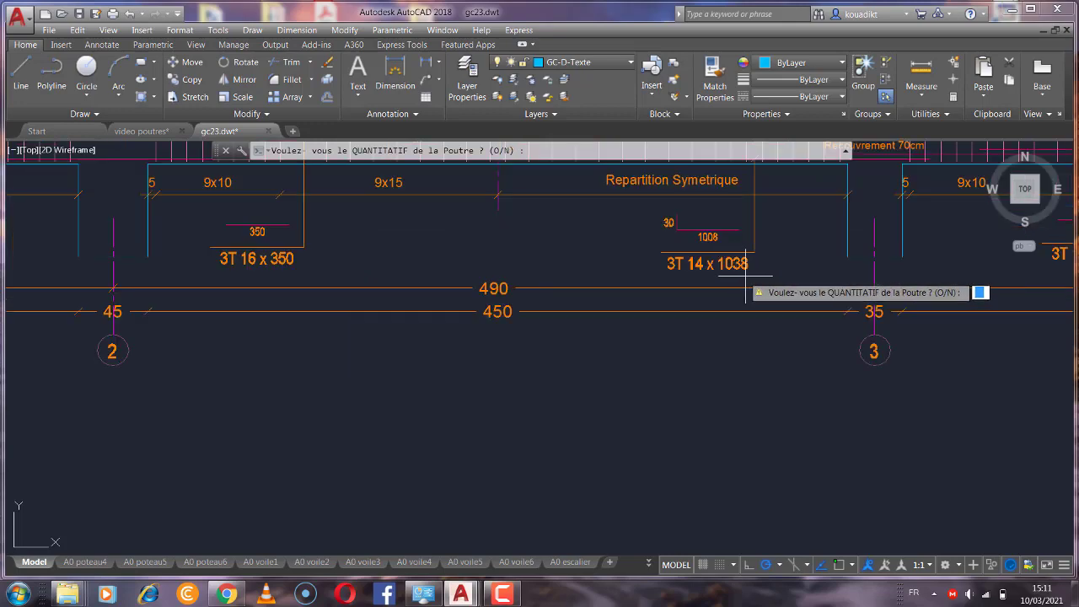
scroll(666, 291, down, 6)
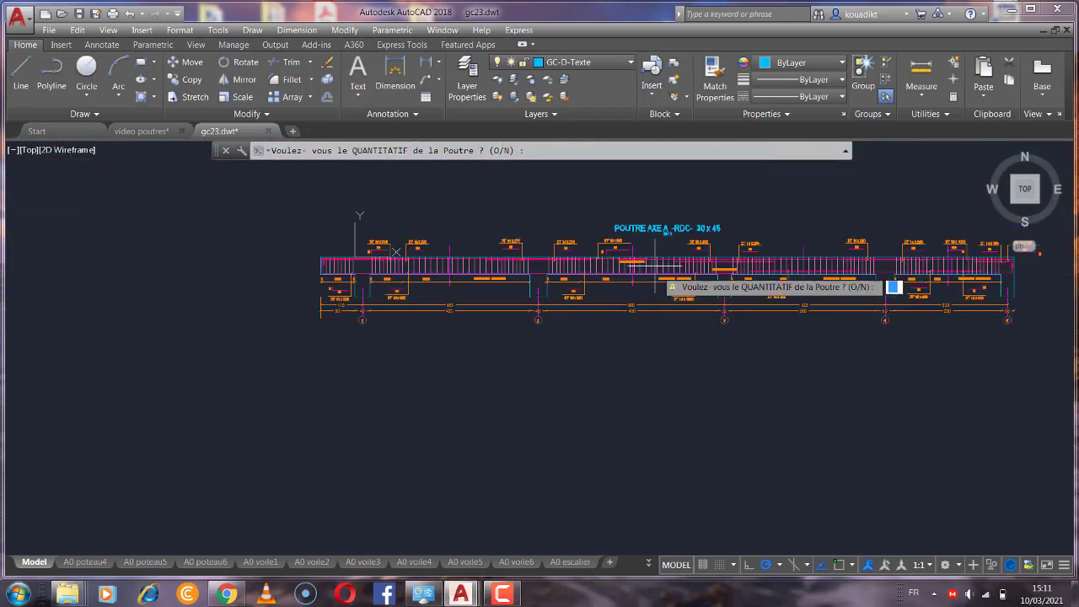
scroll(619, 263, up, 4)
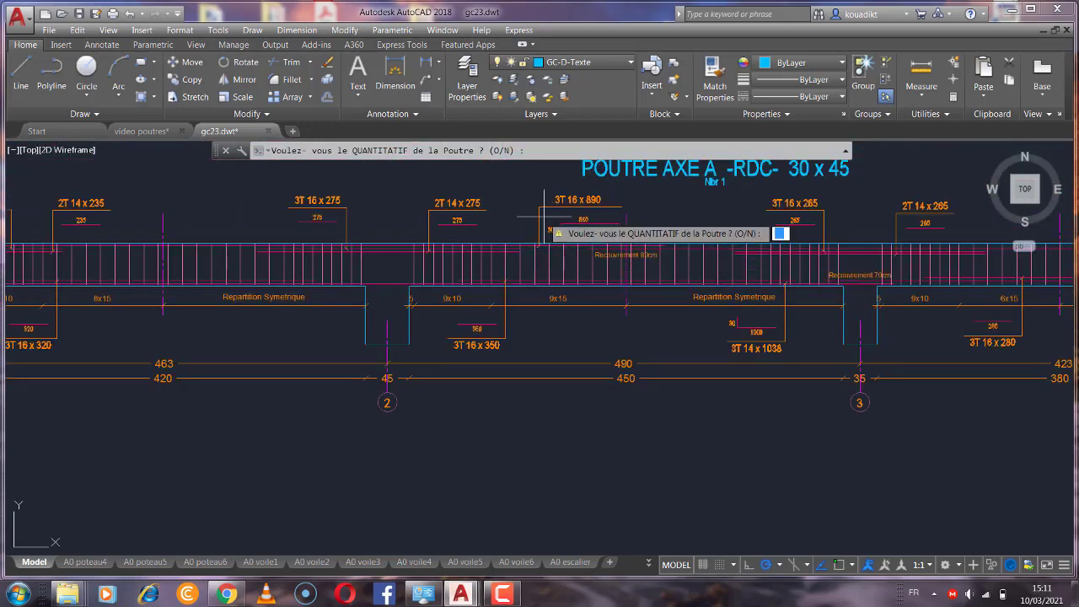
scroll(463, 217, down, 4)
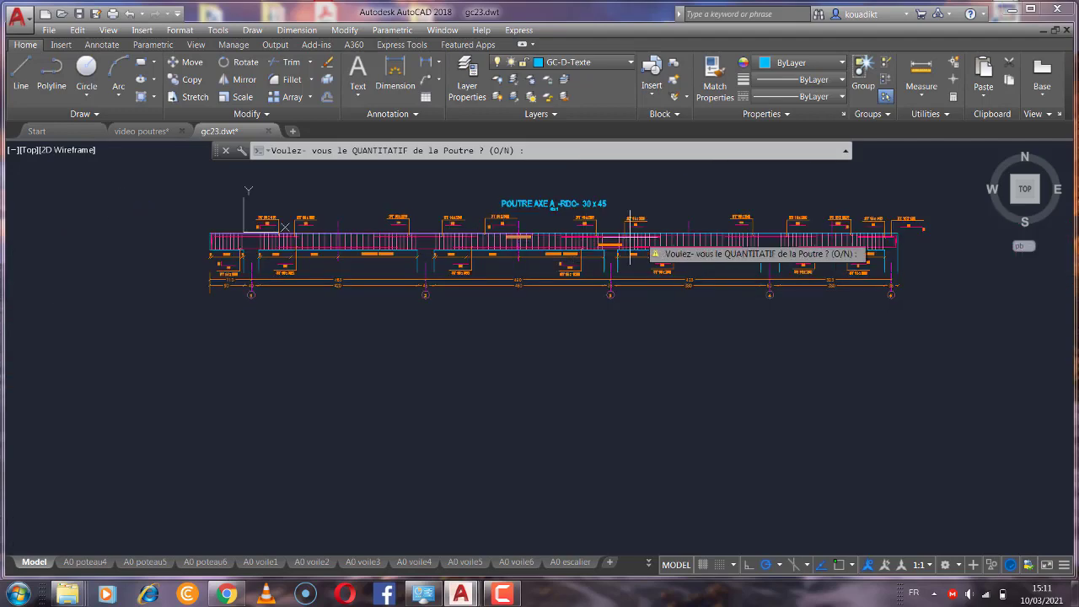
scroll(777, 243, up, 4)
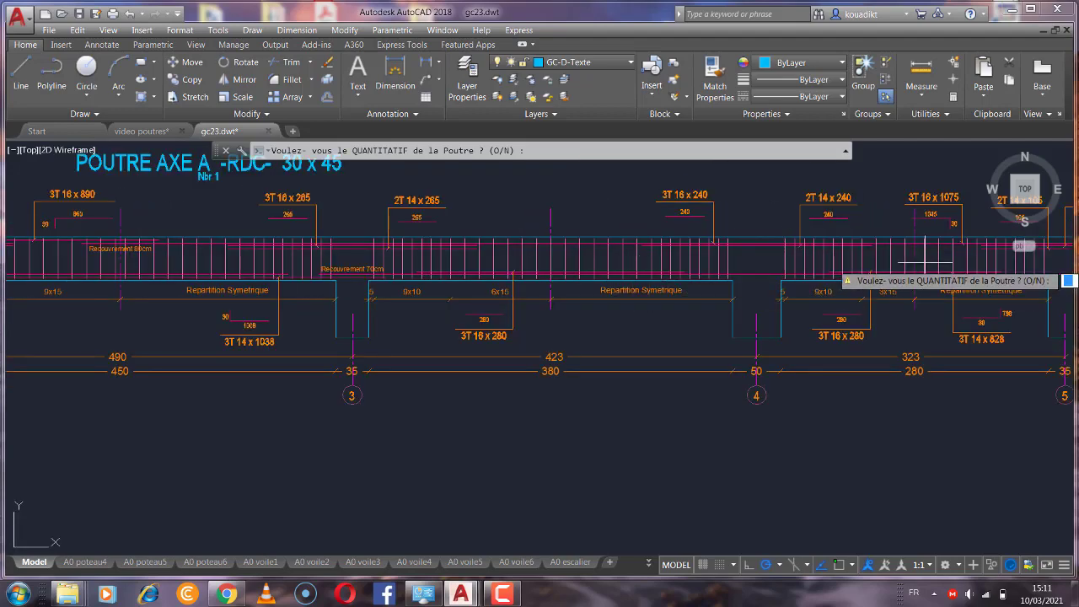
scroll(1022, 217, up, 3)
scroll(702, 228, down, 5)
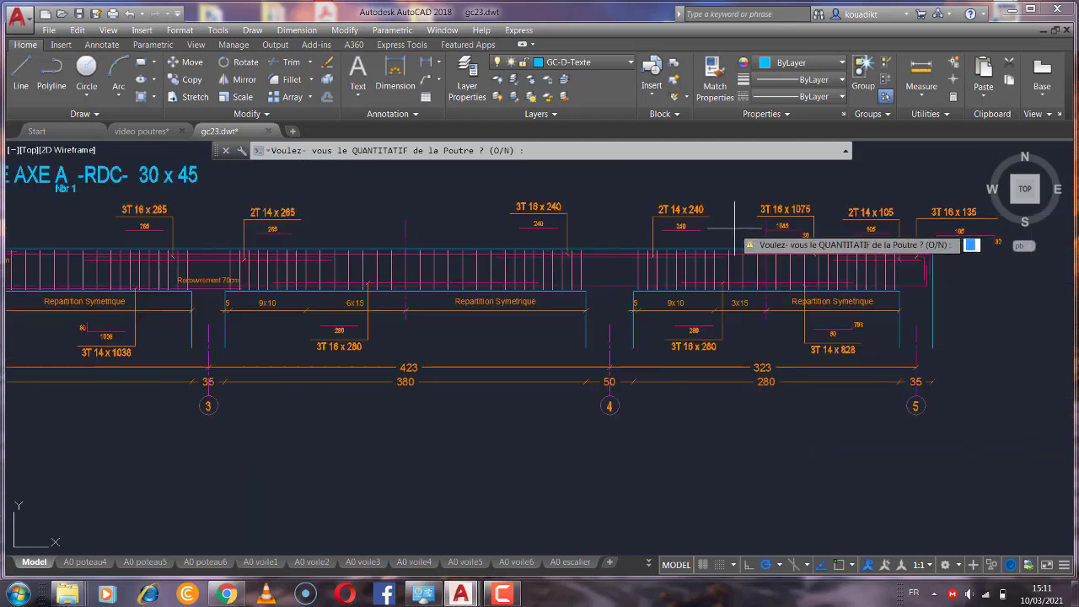
scroll(750, 226, down, 2)
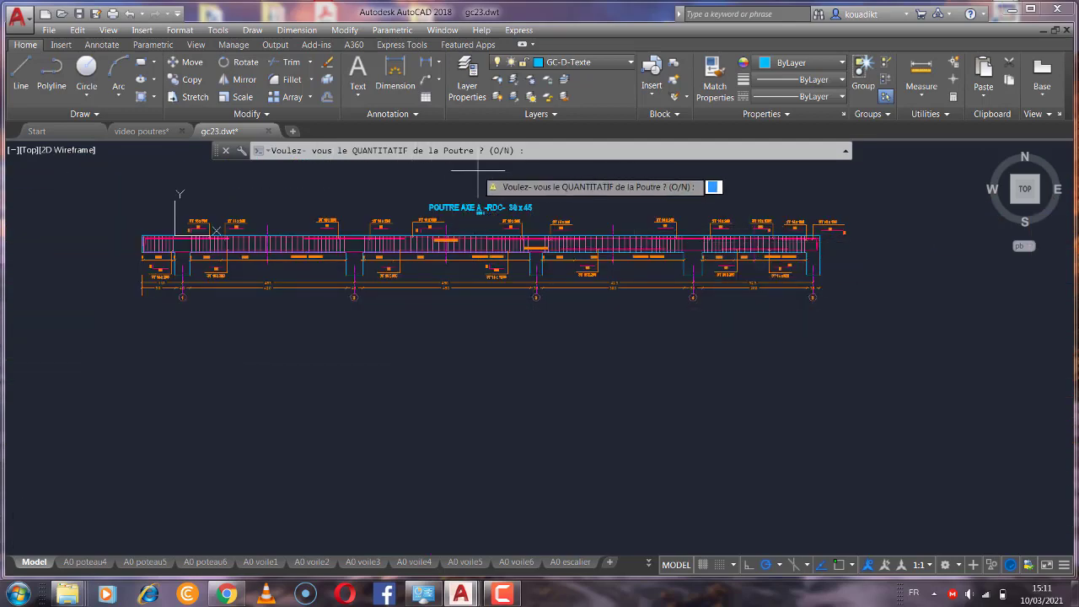
Step: Answer O for the beam's QUANTITATIF and place the concrete quantity text just above the POUTRE AXE A title
key(Return)
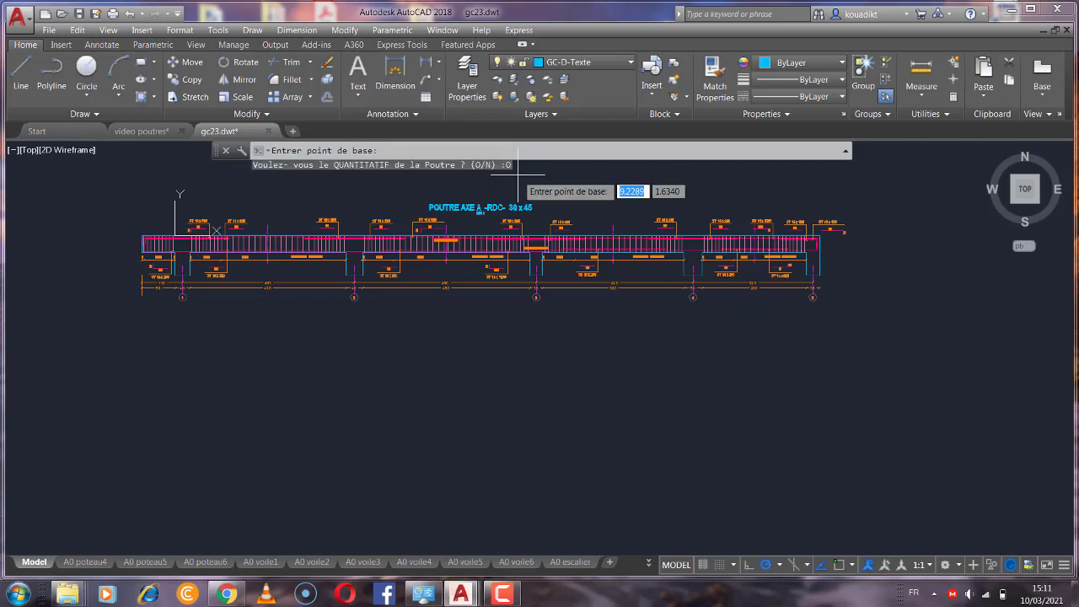
scroll(472, 219, up, 3)
scroll(474, 217, down, 1)
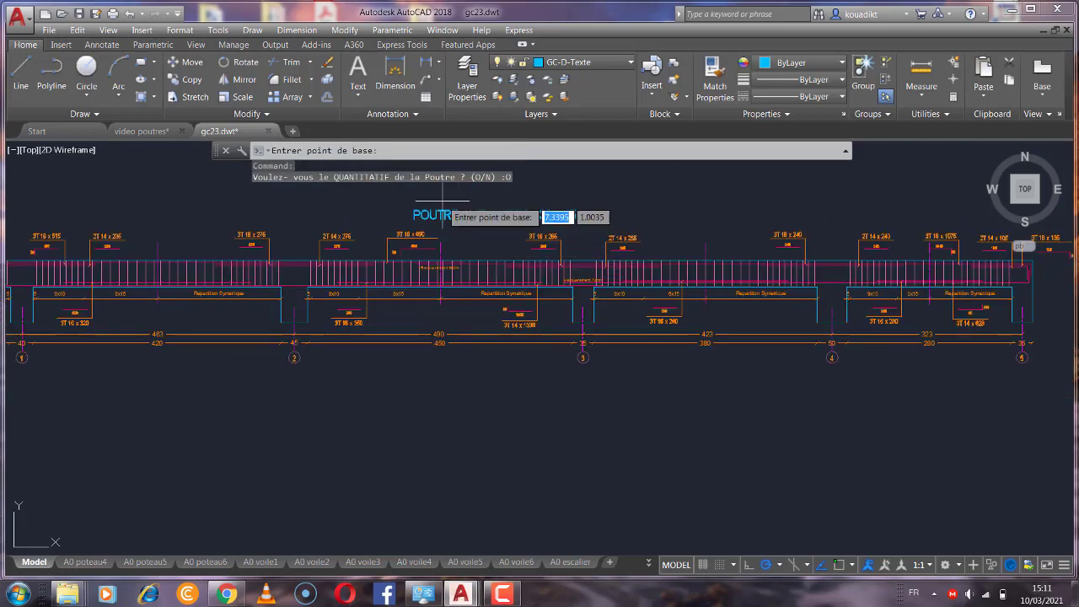
click(473, 220)
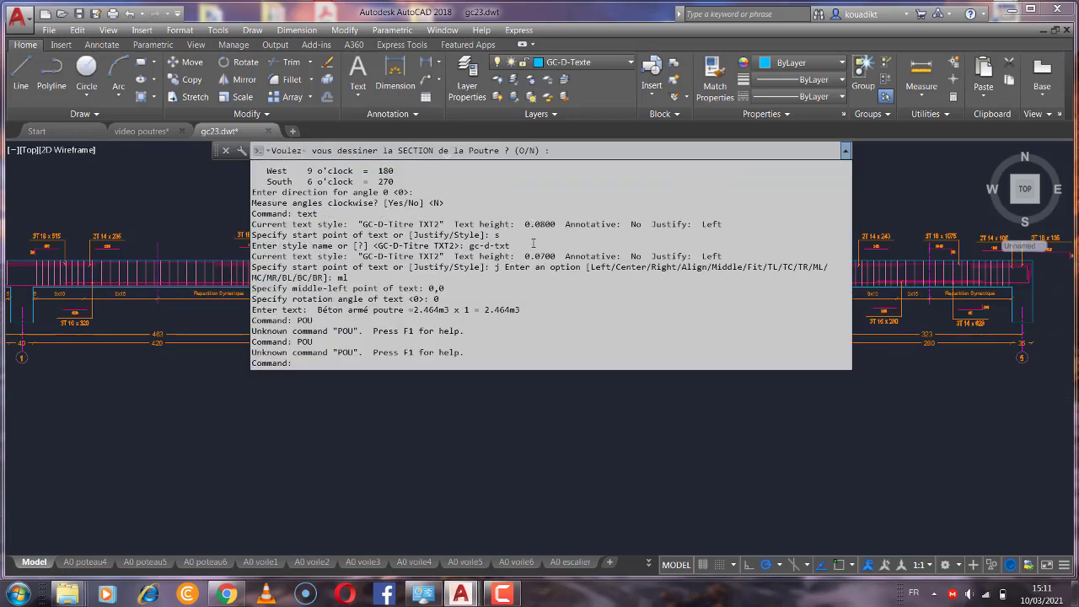
scroll(394, 230, up, 6)
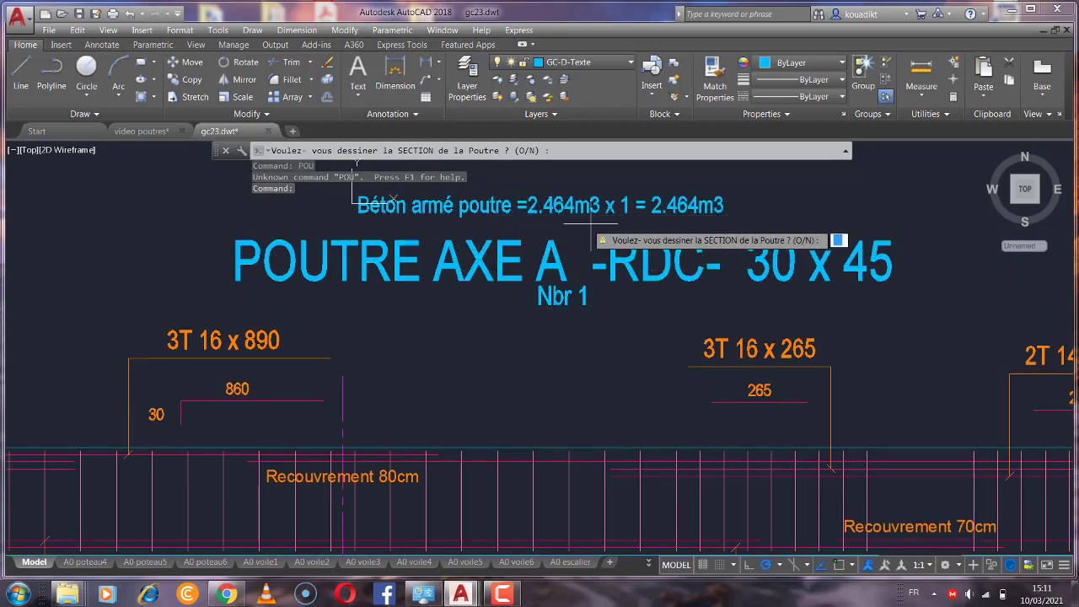
scroll(580, 253, down, 6)
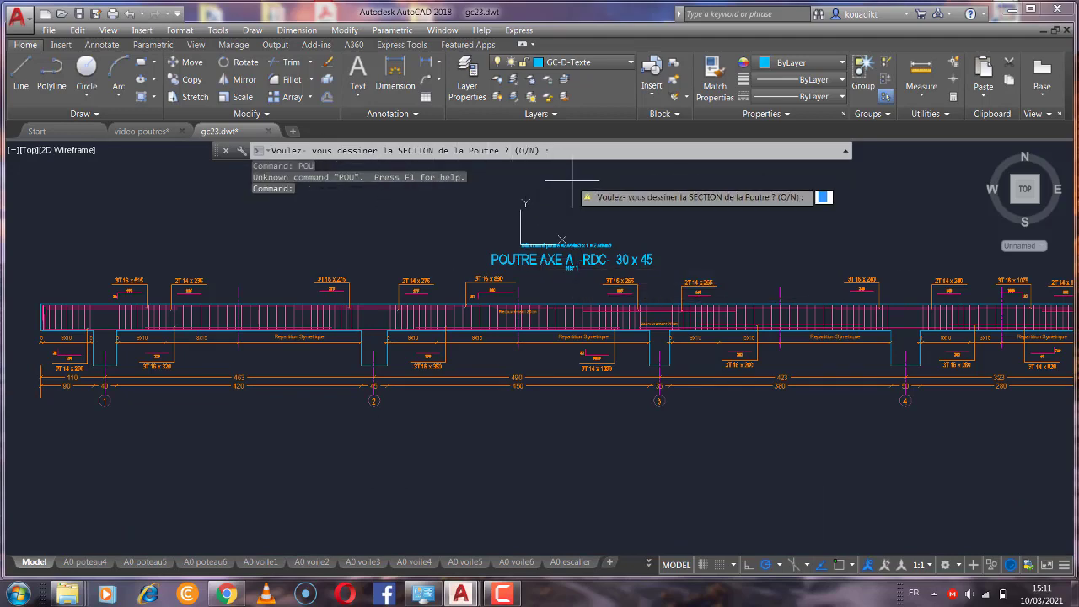
Step: Answer O to draw the beam's SECTION and place the support section (SUR APPUI) just beyond the beam's end at axis 5
key(Return)
scroll(455, 236, down, 5)
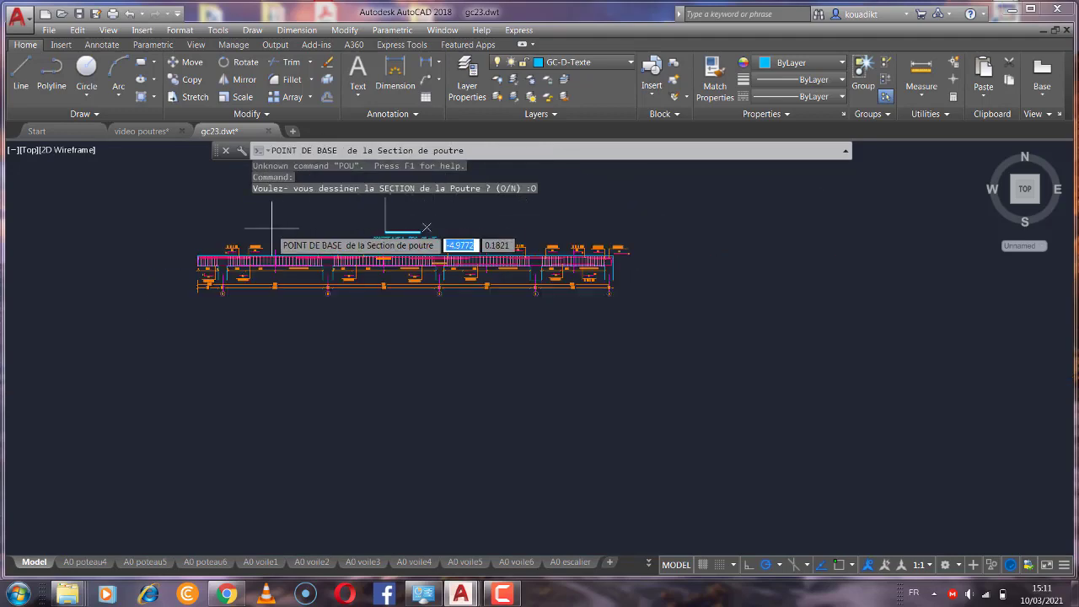
scroll(478, 261, up, 4)
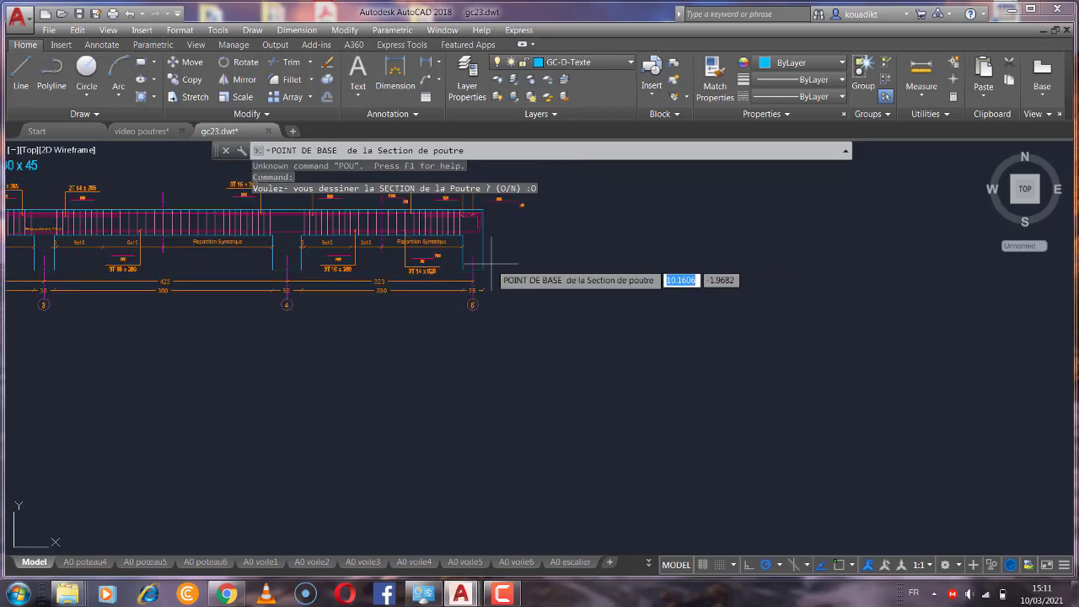
scroll(532, 277, down, 2)
scroll(534, 271, down, 2)
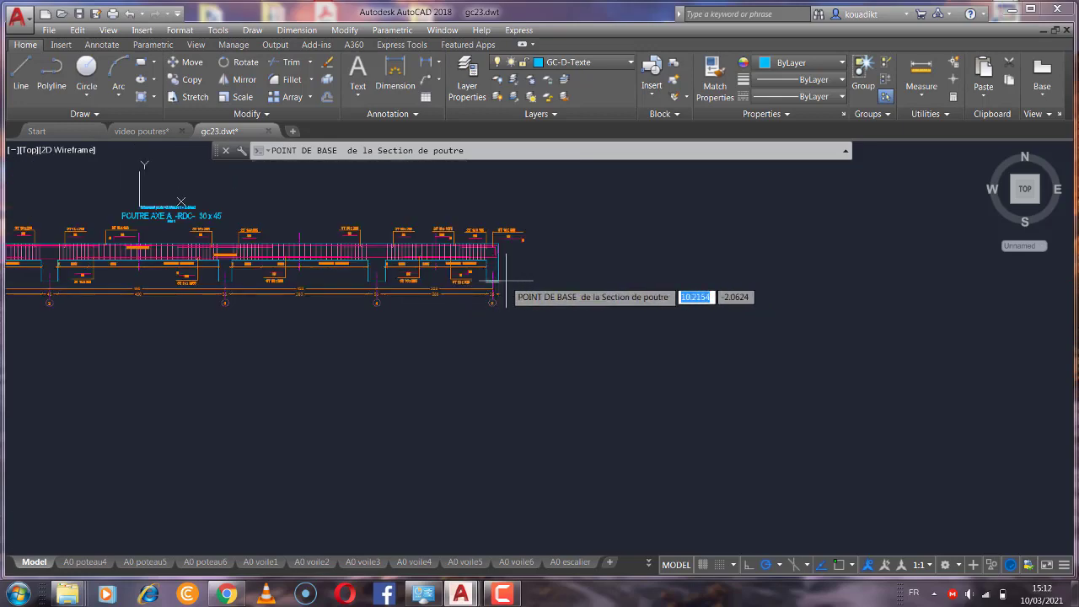
click(551, 279)
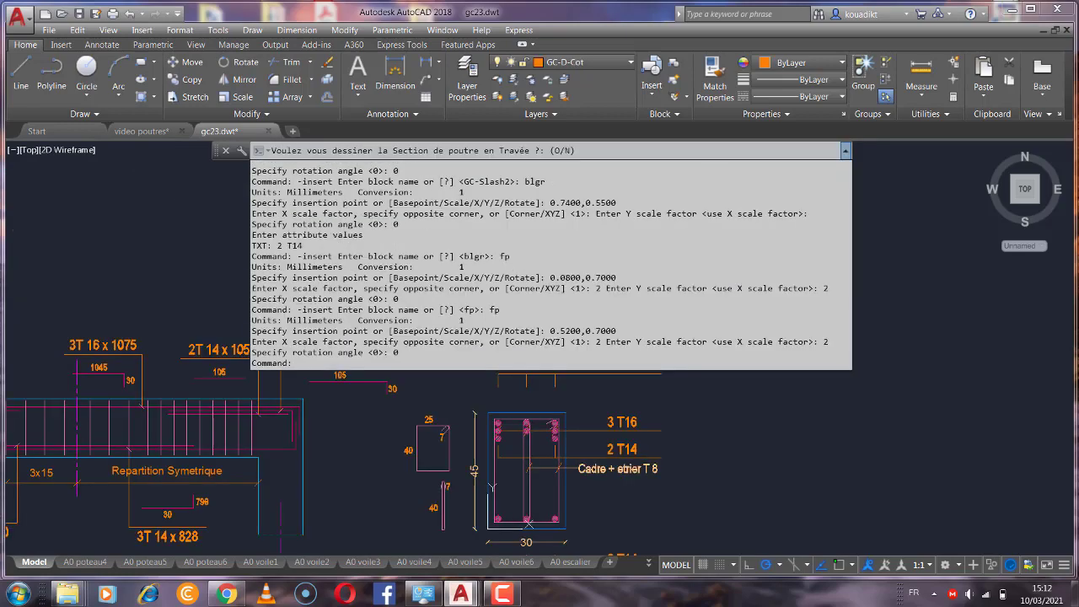
scroll(425, 244, down, 2)
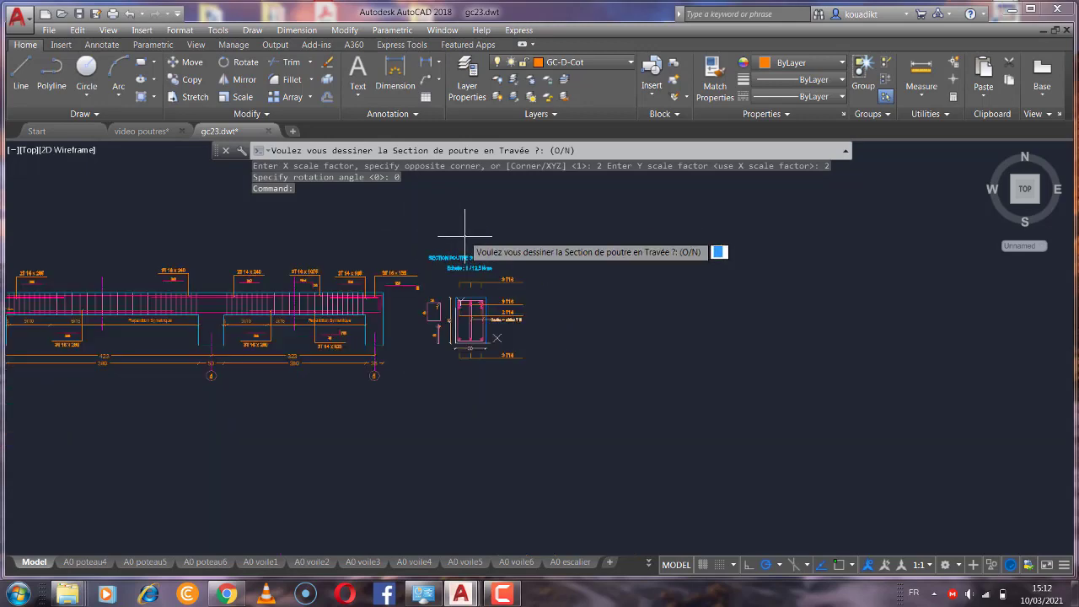
scroll(468, 272, up, 4)
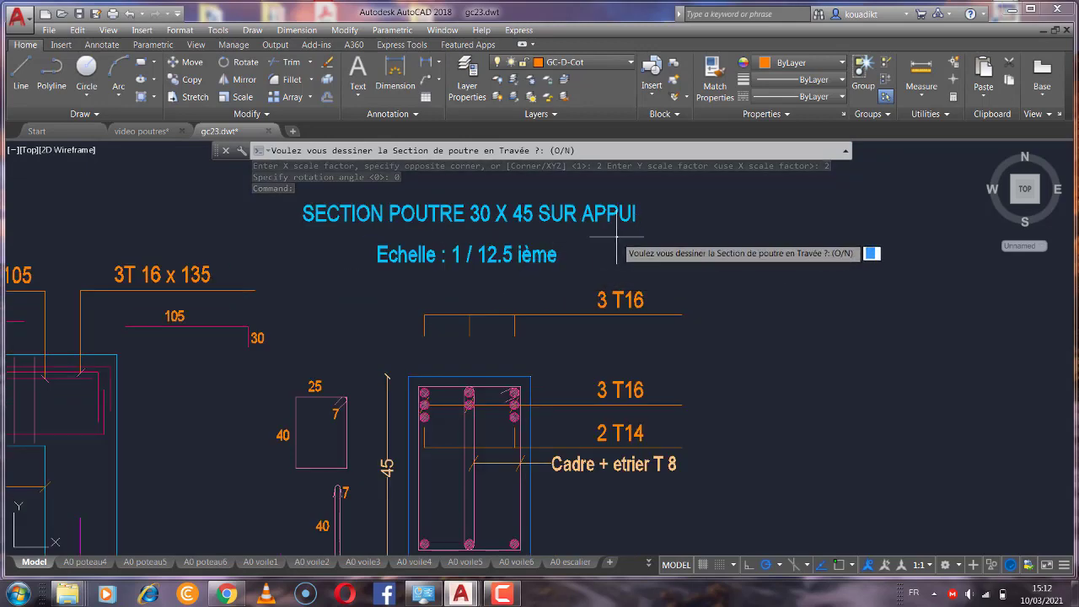
Step: Answer O to draw the section en Travée, place it just beyond the SUR APPUI section, and cancel the remaining layer prompt
scroll(540, 243, down, 2)
scroll(485, 353, up, 4)
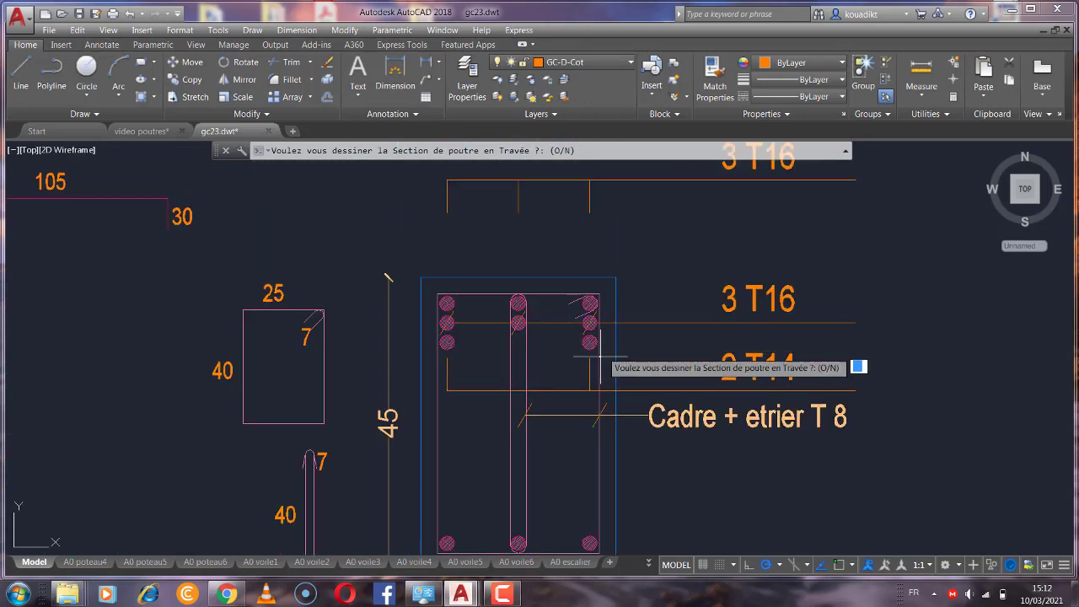
scroll(608, 345, down, 2)
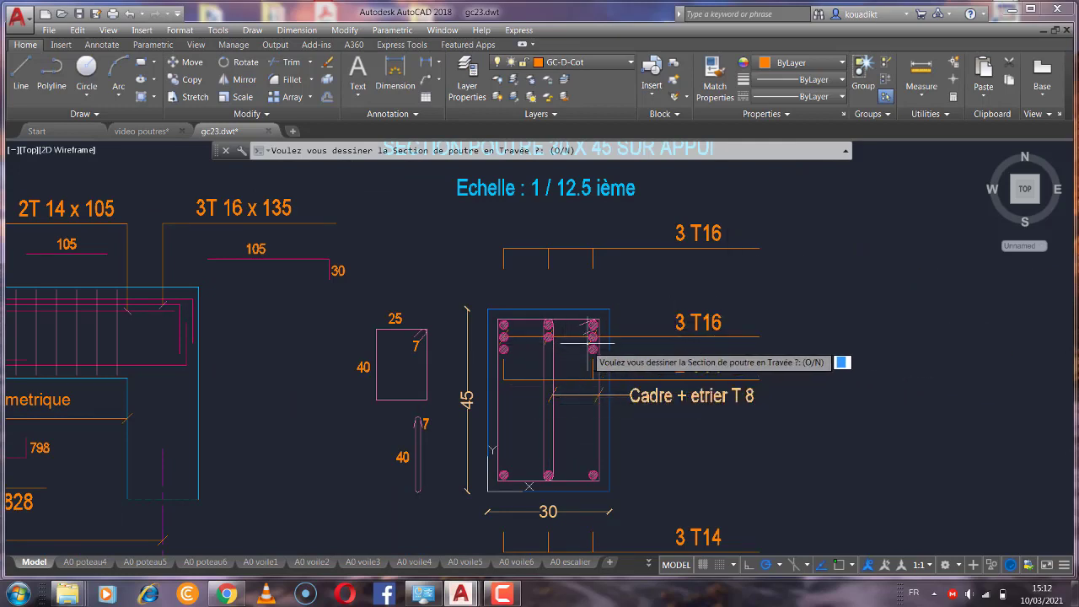
scroll(582, 345, down, 2)
scroll(574, 447, down, 2)
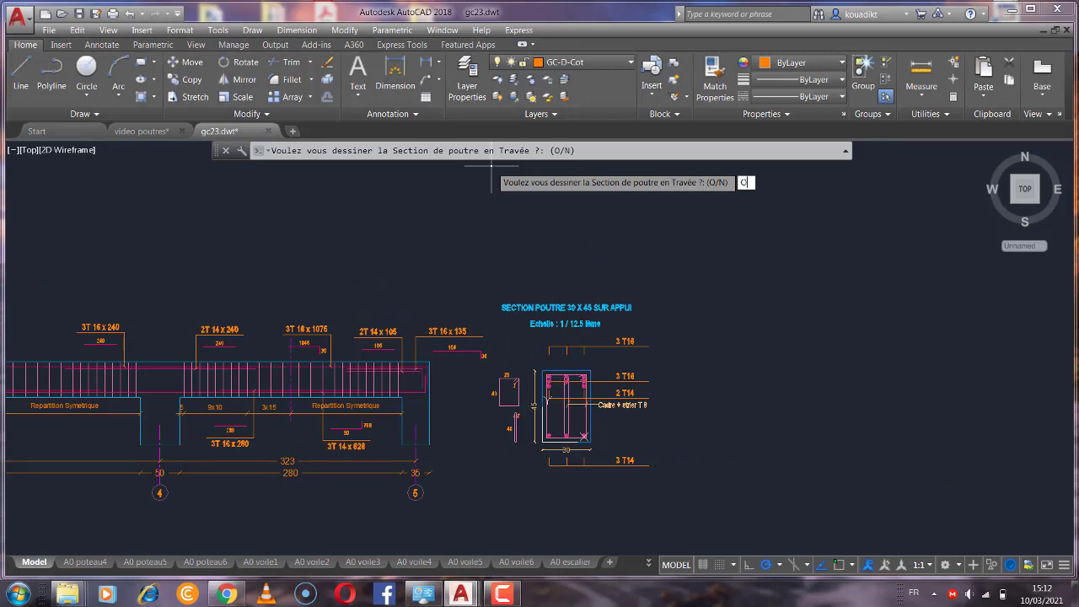
key(Return)
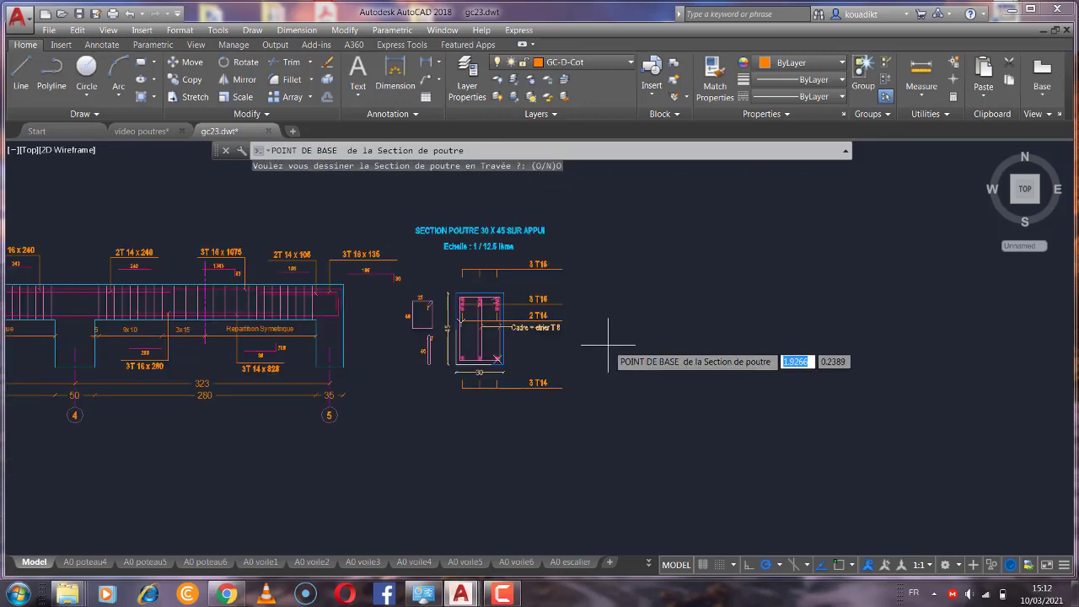
click(608, 379)
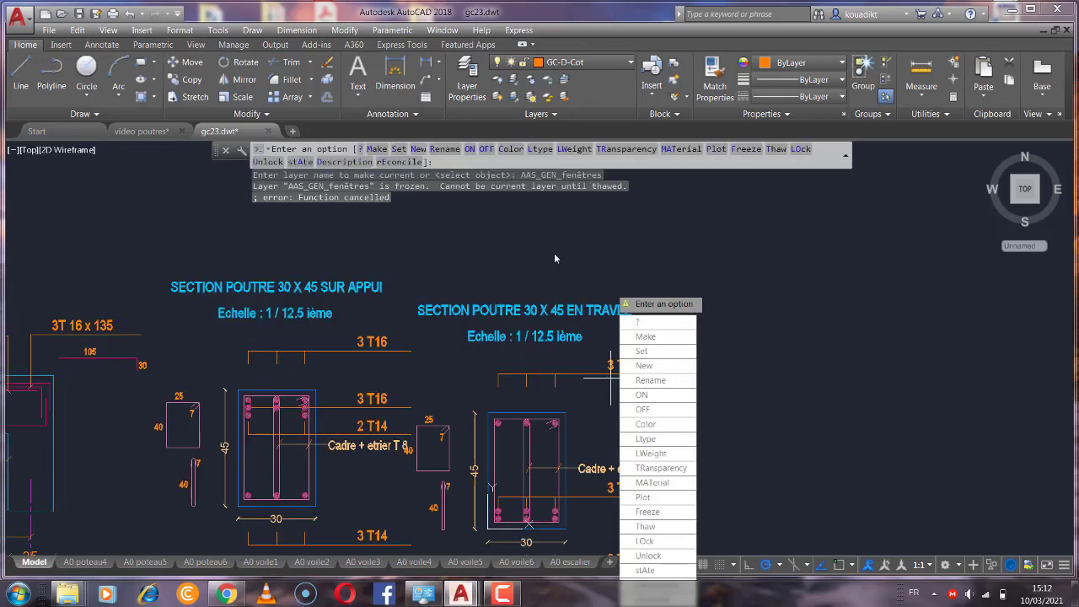
key(Escape)
Step: Review the complete AXE A beam elevation together with its SUR APPUI and EN TRAVEE cross-sections
scroll(631, 250, down, 2)
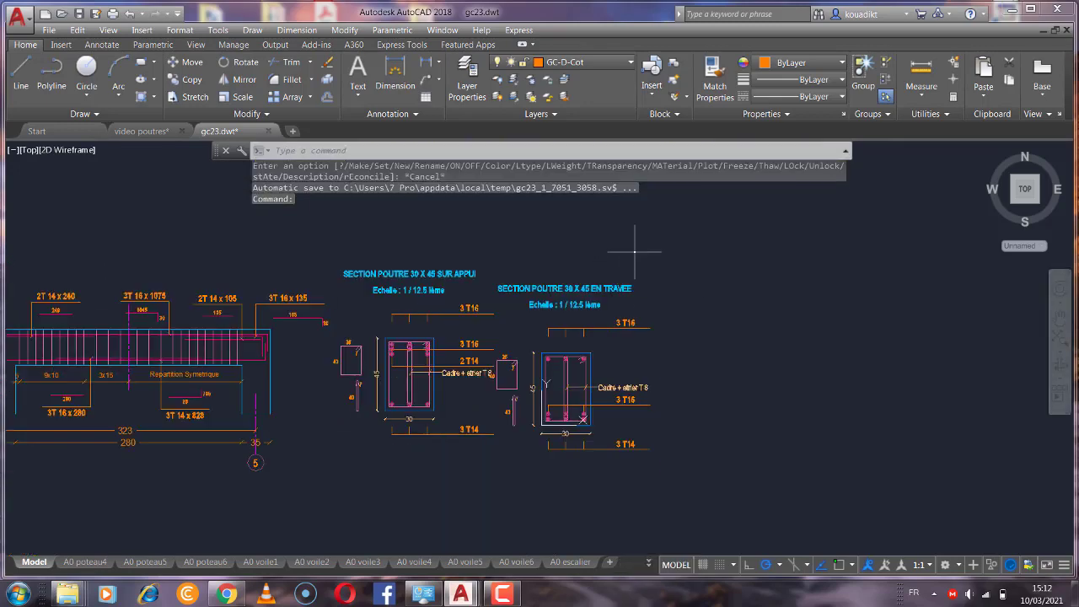
scroll(655, 264, down, 1)
scroll(735, 292, down, 1)
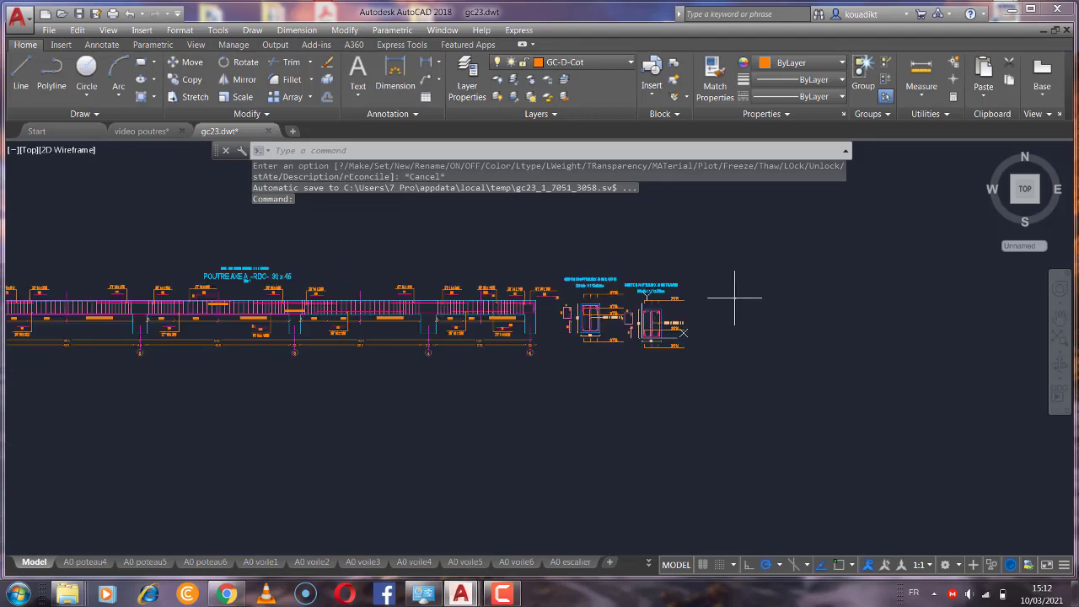
scroll(735, 297, down, 2)
scroll(326, 321, up, 2)
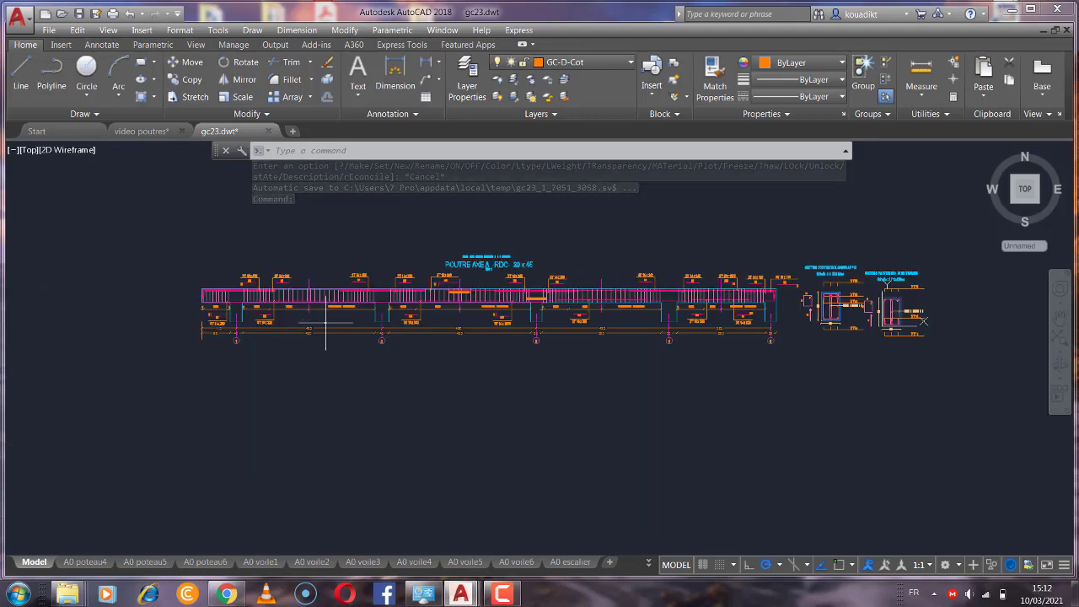
scroll(322, 305, up, 1)
scroll(230, 312, down, 1)
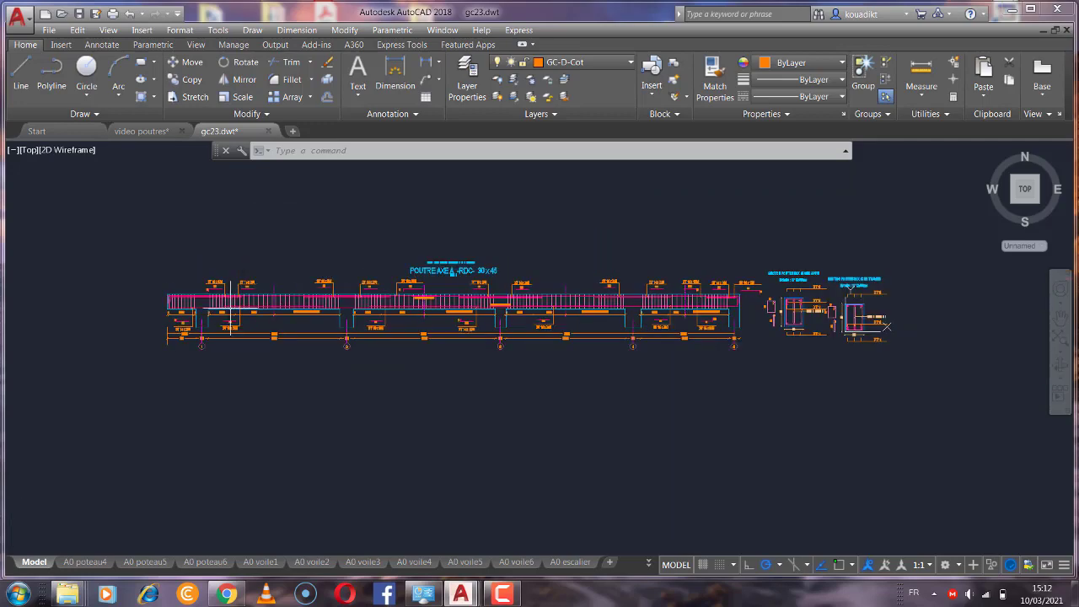
Step: Examine the support bars, span bars and overlap labels of the AXE A beam around axes 2 and 3
scroll(396, 308, up, 1)
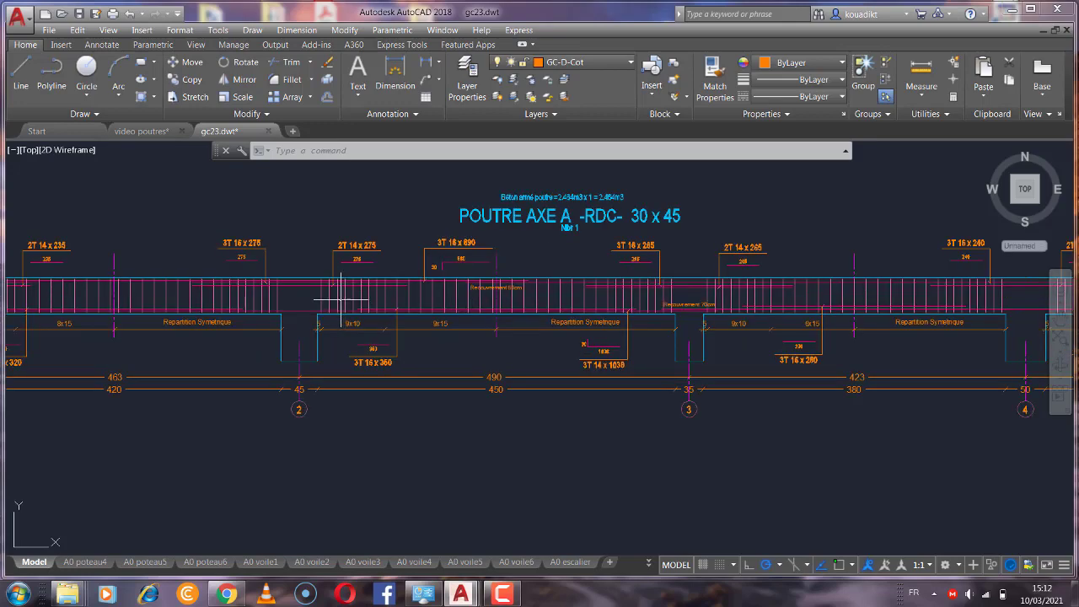
scroll(351, 305, up, 1)
scroll(458, 297, down, 1)
scroll(329, 287, up, 2)
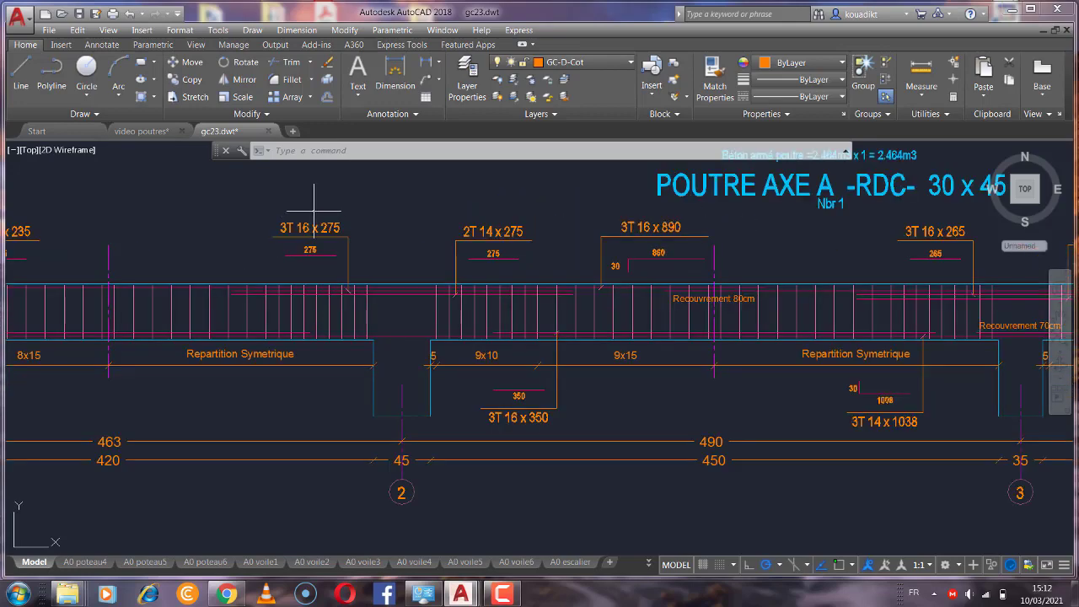
scroll(316, 270, down, 2)
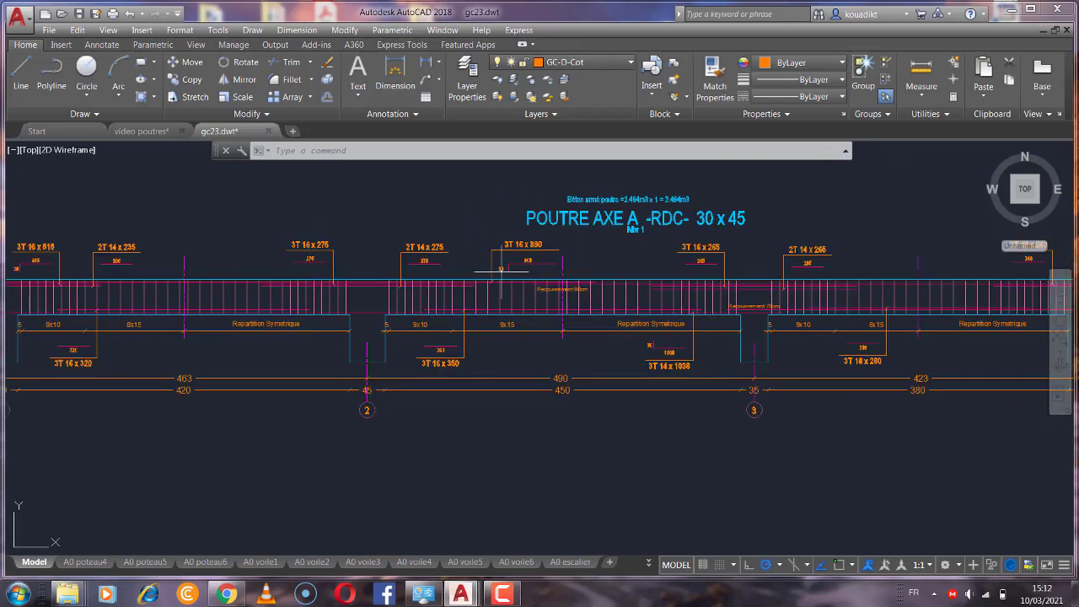
scroll(637, 325, up, 3)
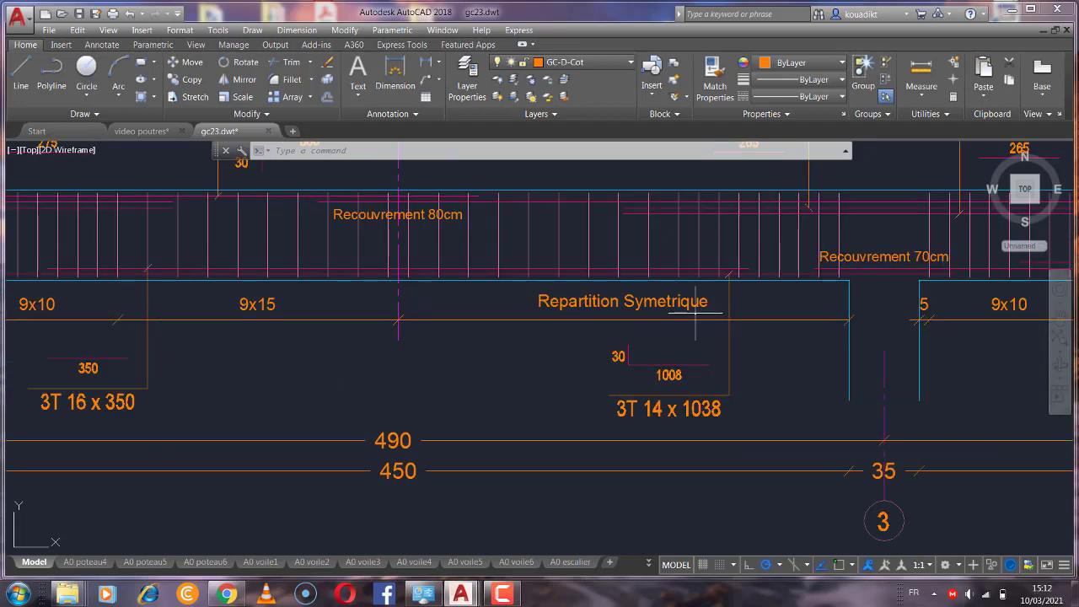
scroll(316, 371, up, 3)
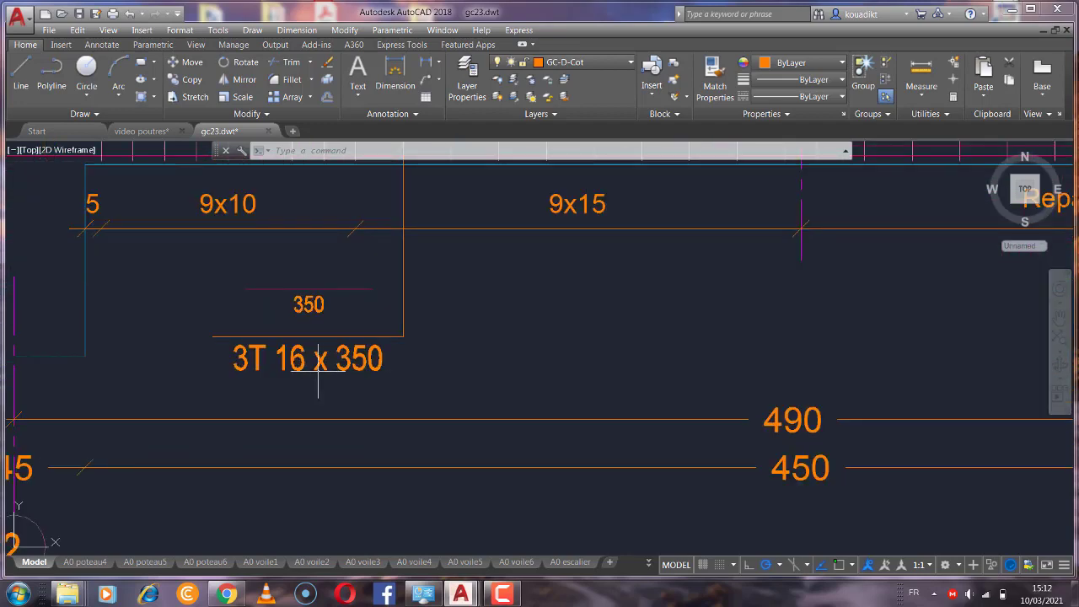
scroll(363, 363, down, 3)
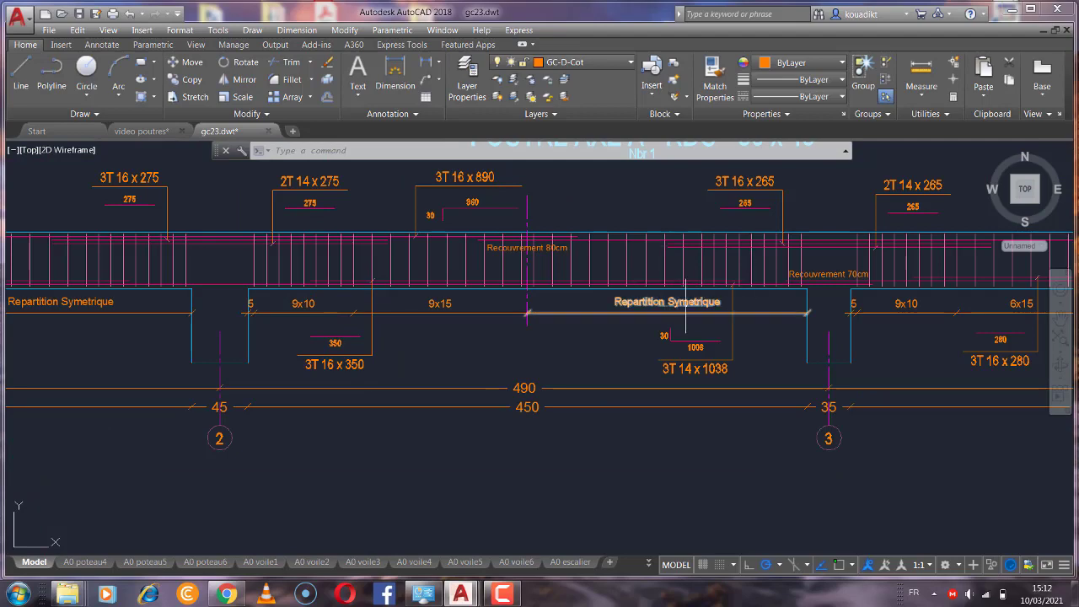
scroll(699, 306, down, 2)
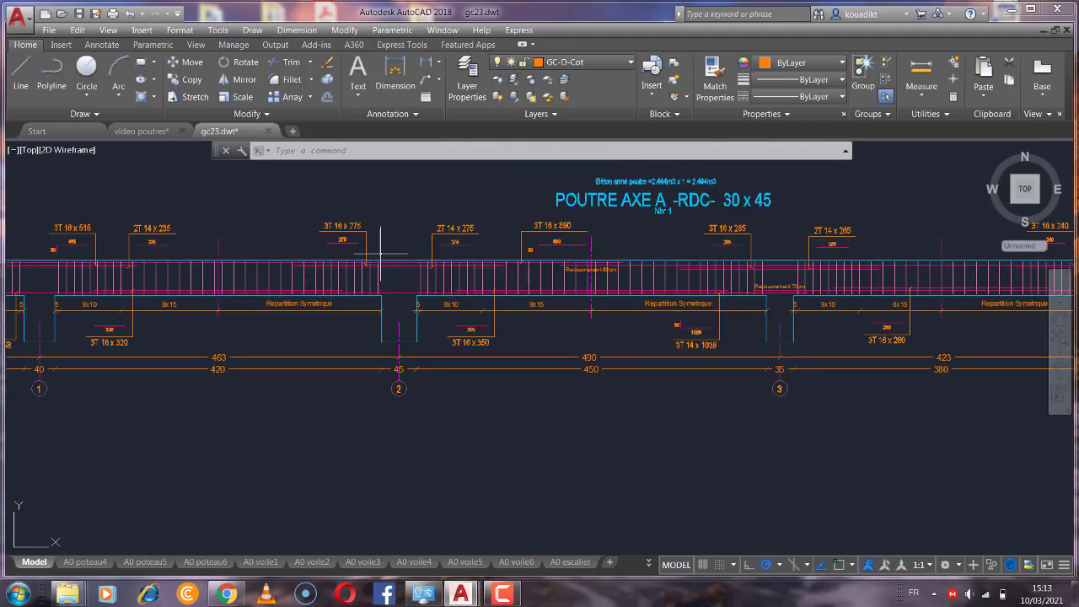
scroll(371, 248, up, 2)
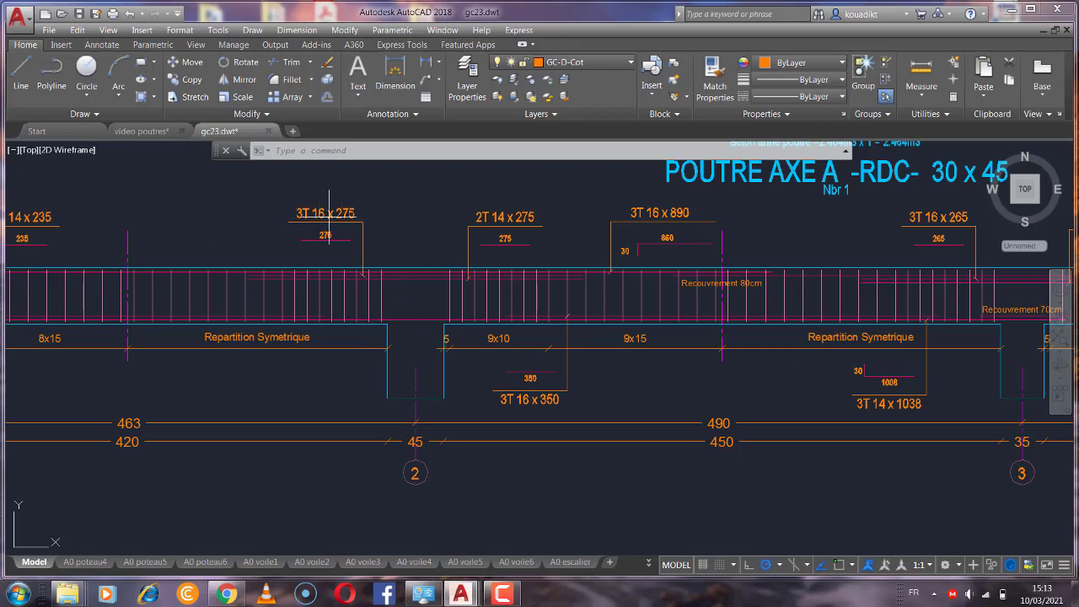
scroll(357, 282, down, 2)
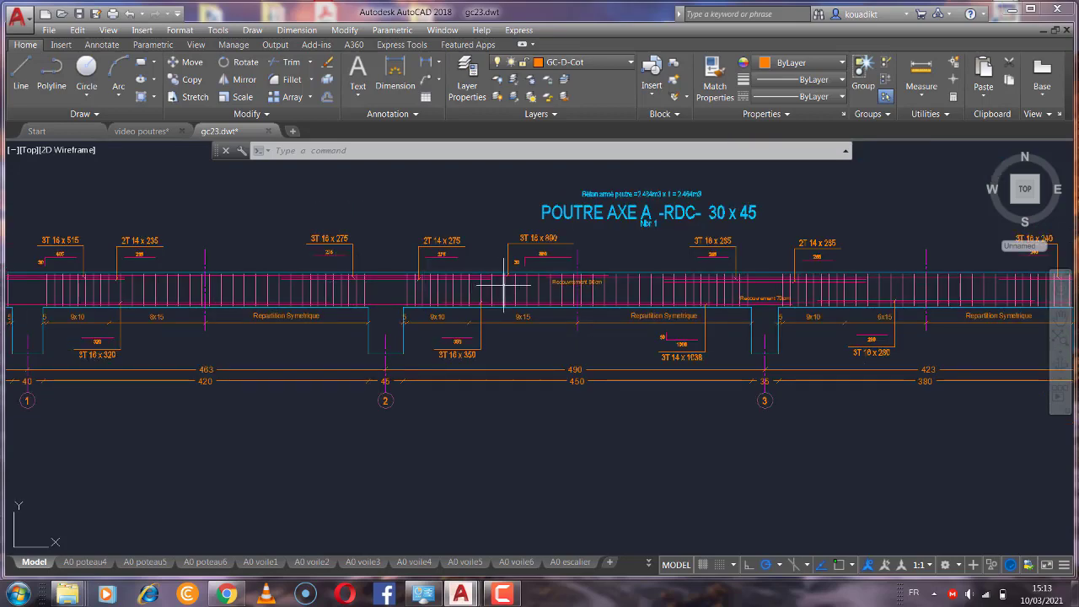
Step: Examine the AXE A beam's reinforcement at the cantilever before axis 1 and at the end support on axis 5
scroll(414, 284, down, 2)
scroll(163, 288, up, 5)
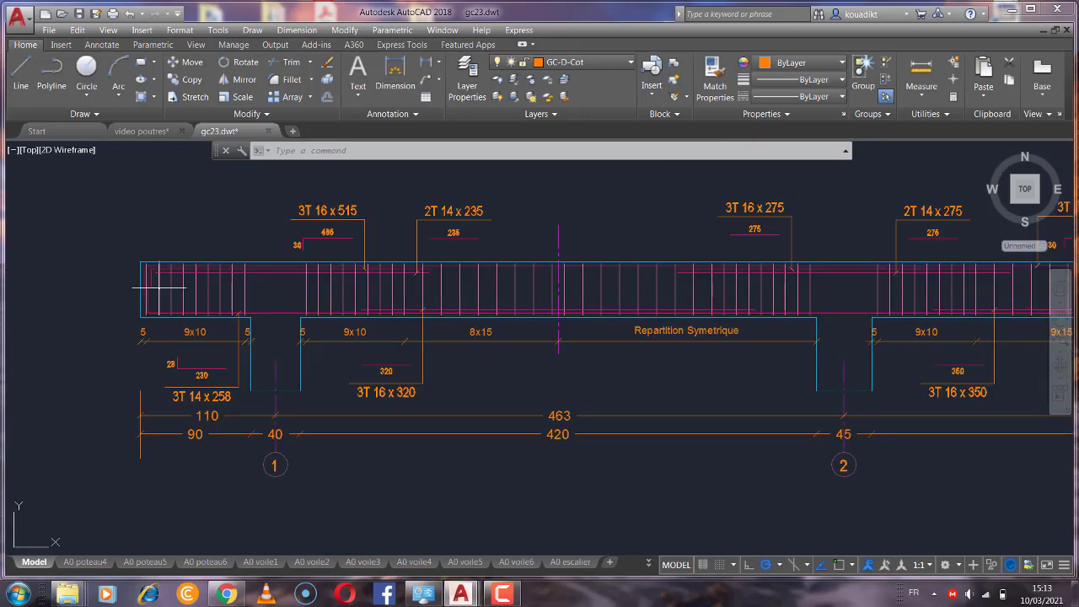
scroll(238, 271, down, 2)
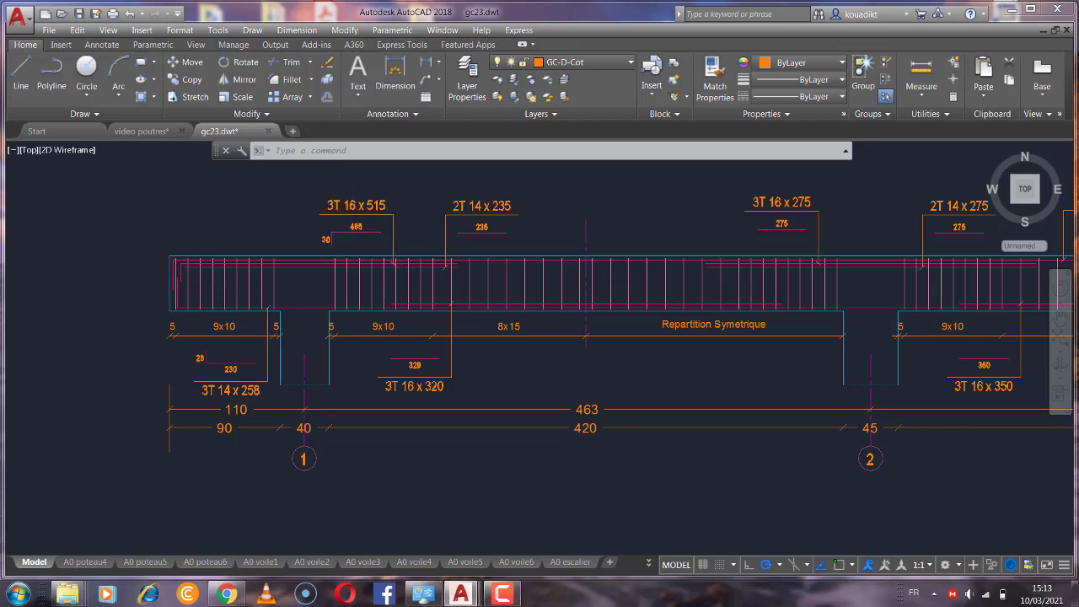
scroll(194, 274, down, 1)
scroll(201, 286, down, 1)
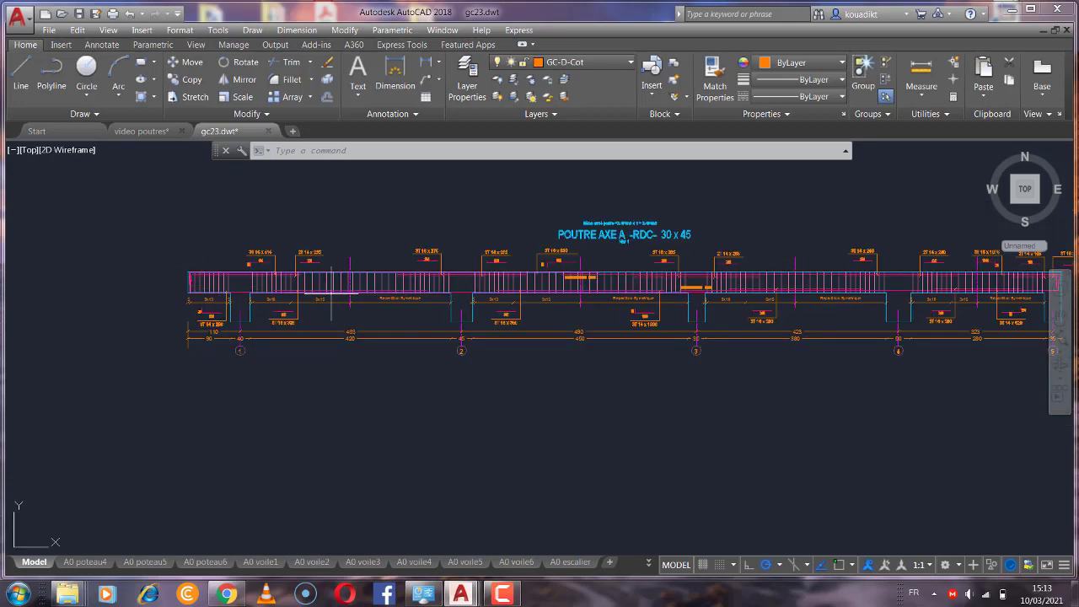
scroll(330, 294, down, 1)
scroll(789, 293, up, 1)
scroll(797, 289, up, 2)
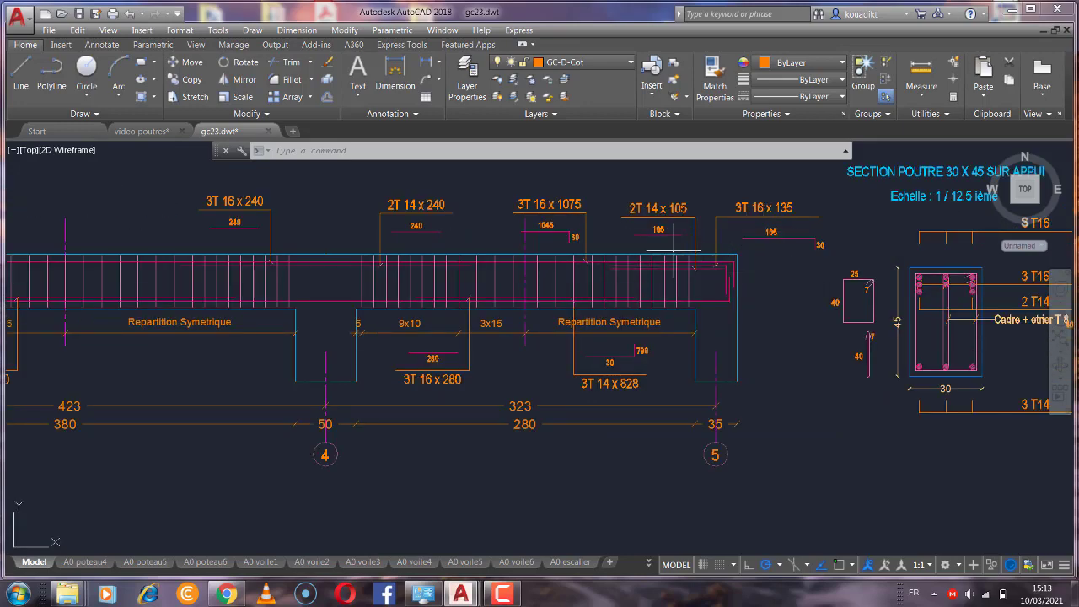
scroll(546, 239, down, 4)
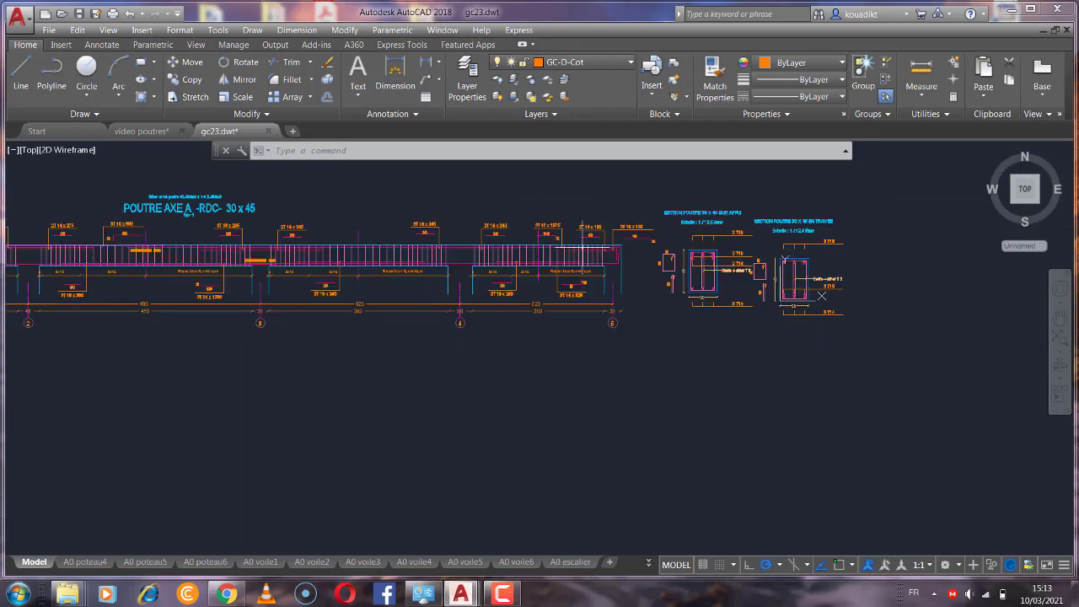
scroll(487, 271, down, 2)
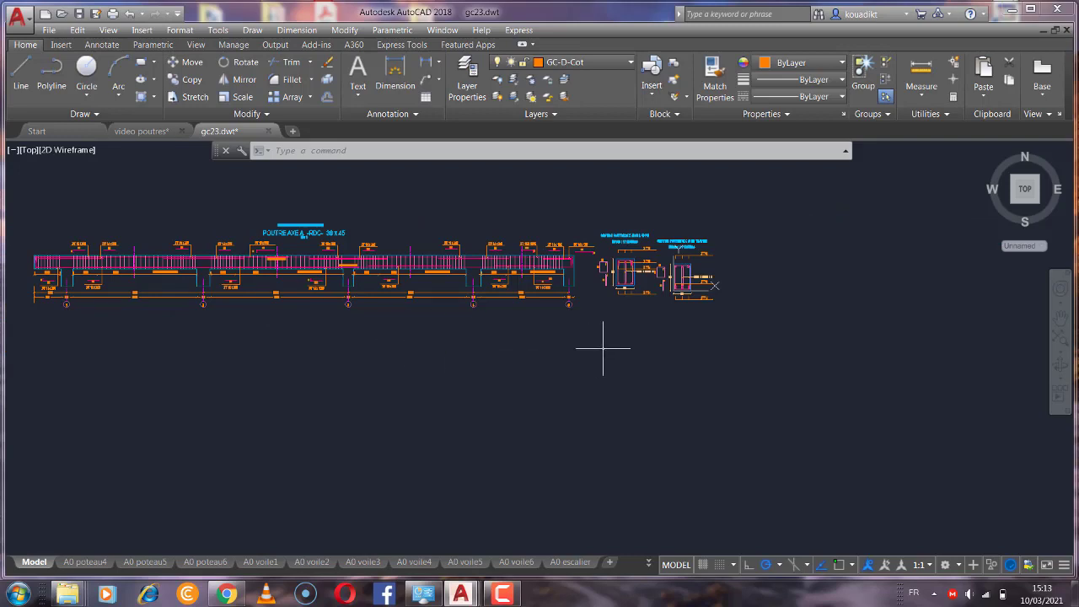
scroll(603, 347, down, 2)
scroll(388, 308, up, 2)
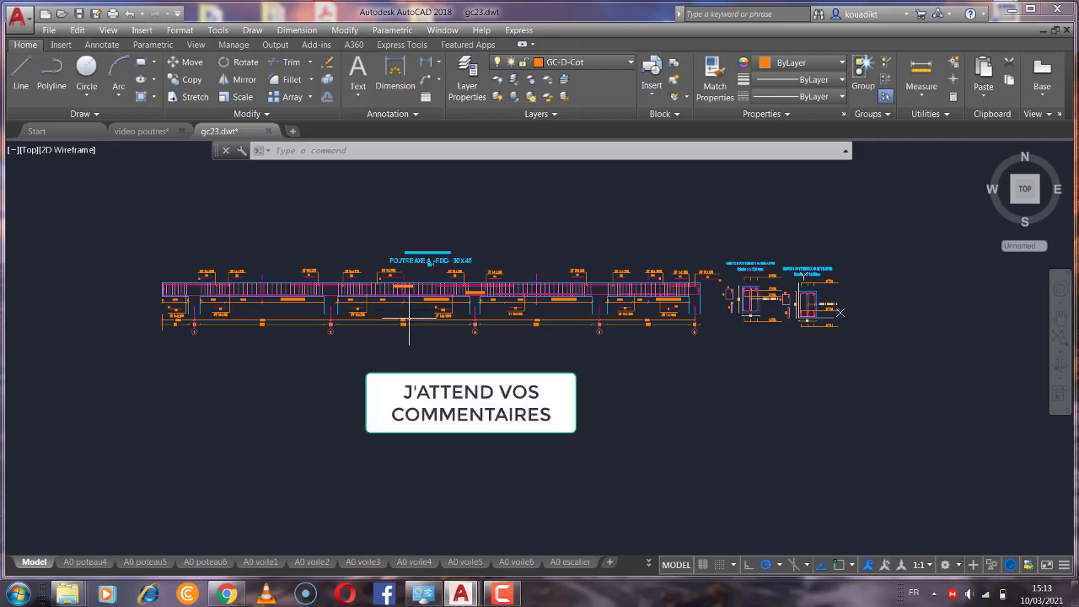
click(503, 594)
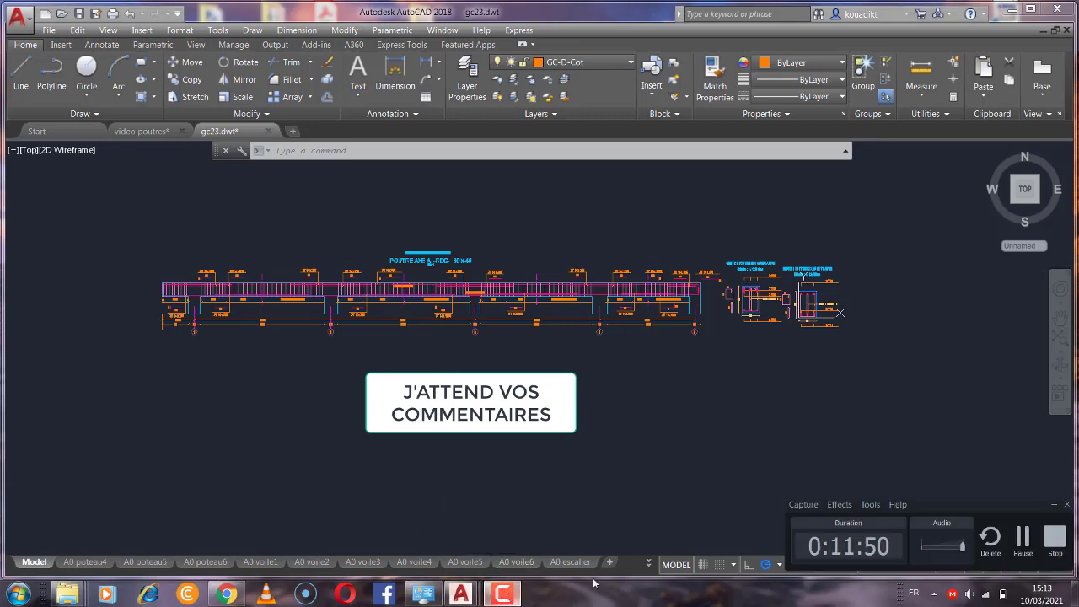